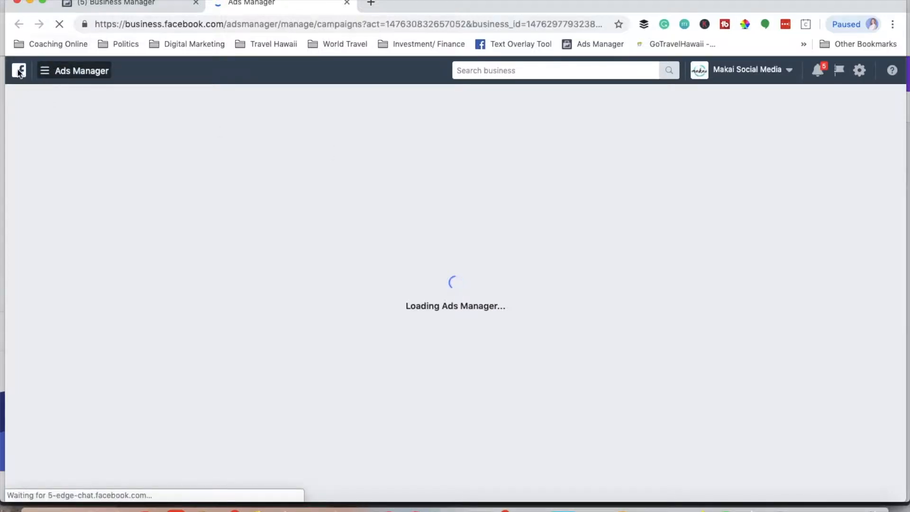
# Open Audience Insights from the full list of business tools and dismiss the starting audience chooser
pyautogui.click(45, 74)
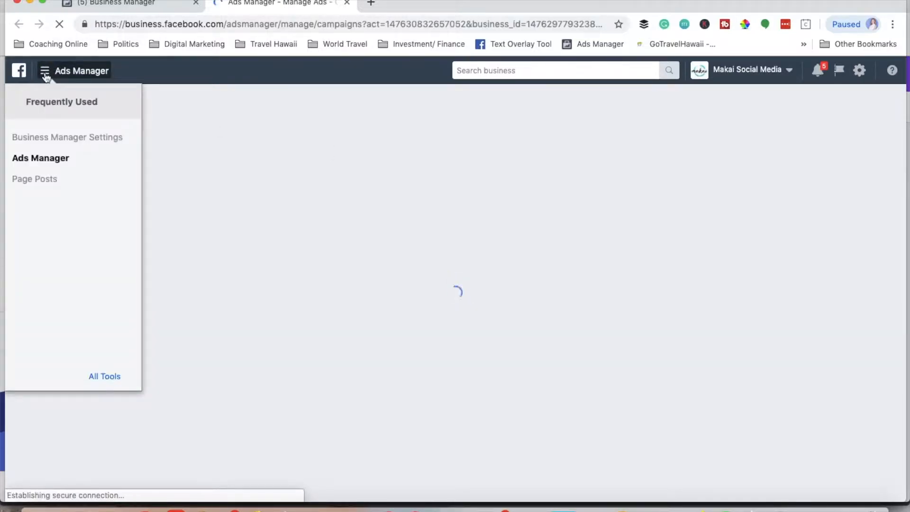
pyautogui.click(103, 378)
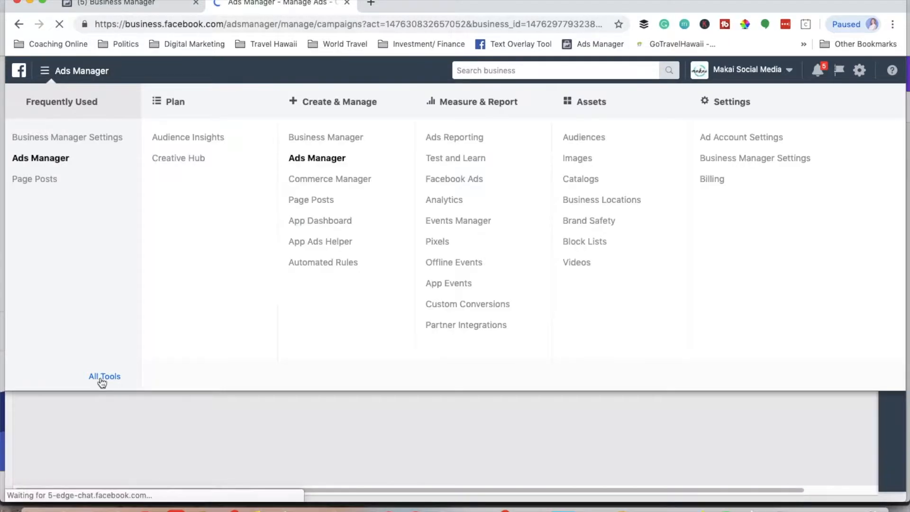
pyautogui.click(201, 139)
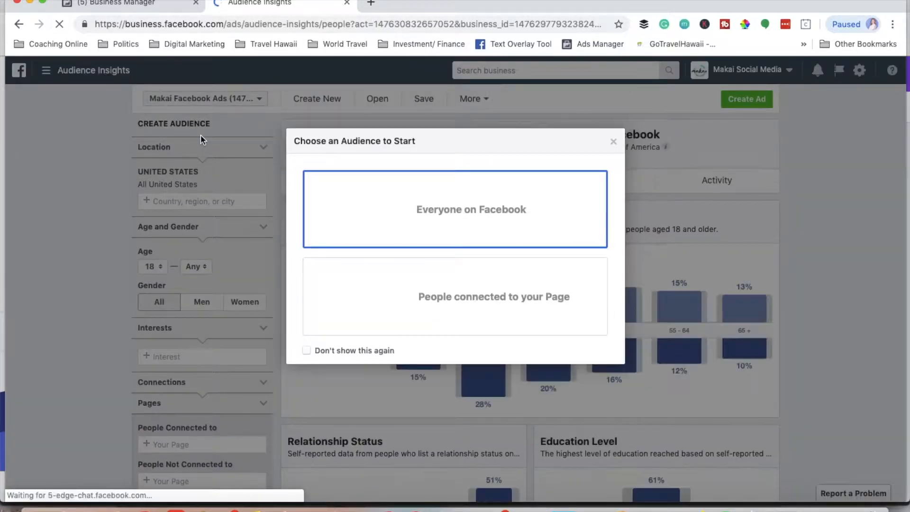
pyautogui.click(613, 142)
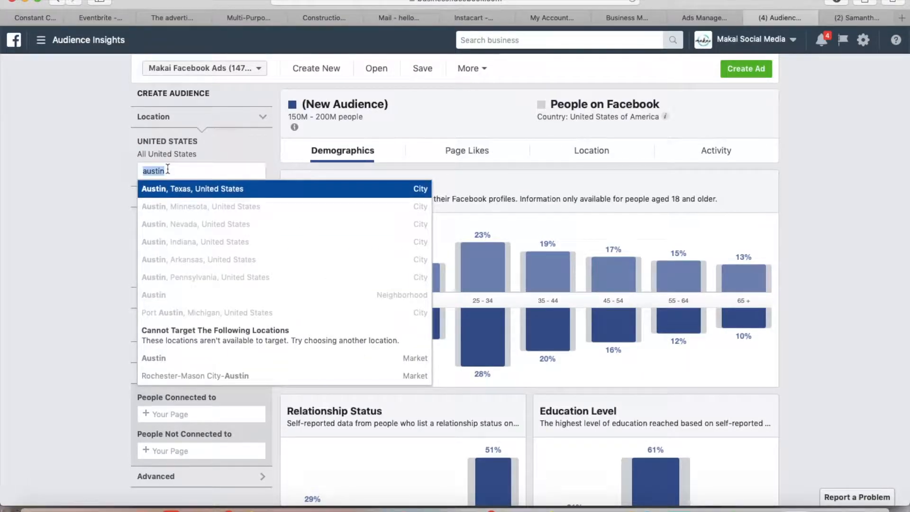
# Add Austin and Cedar Park, Texas, as audience locations, and remove Austin so only Cedar Park is targeted
pyautogui.click(176, 191)
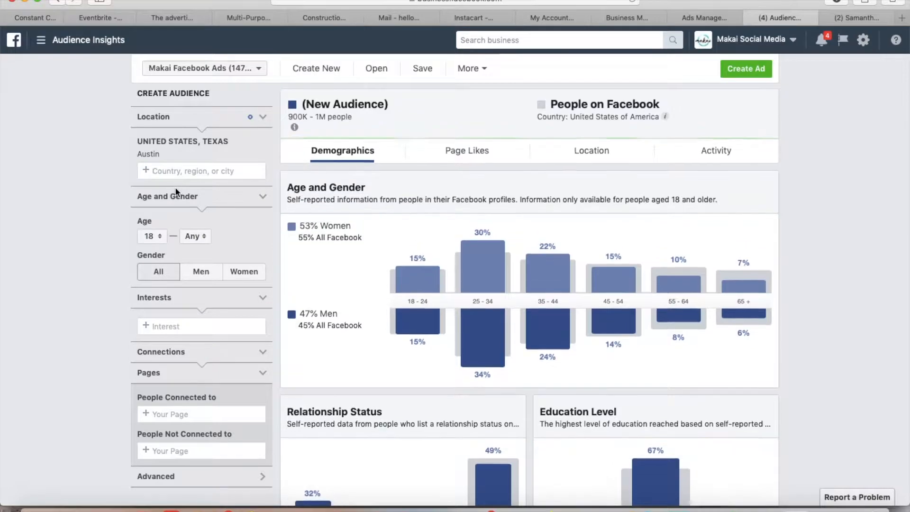
pyautogui.write('Ce')
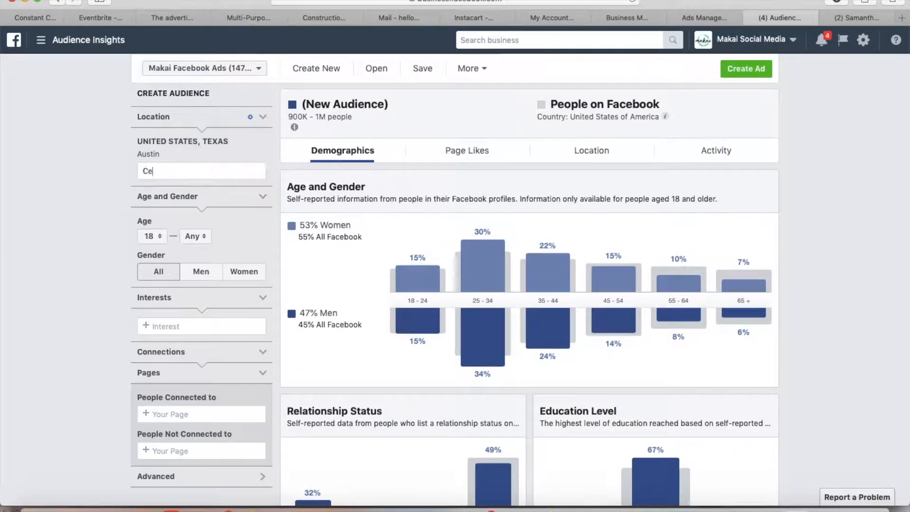
pyautogui.write('dar Park')
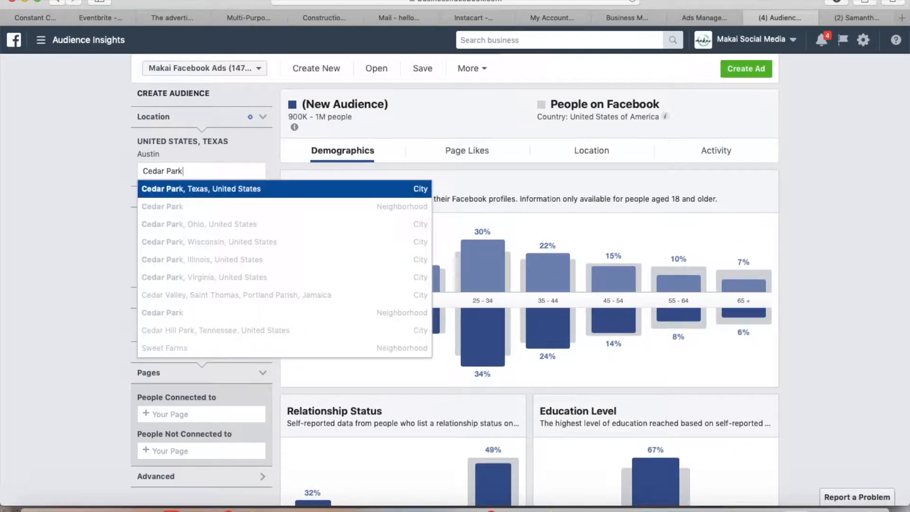
pyautogui.click(178, 193)
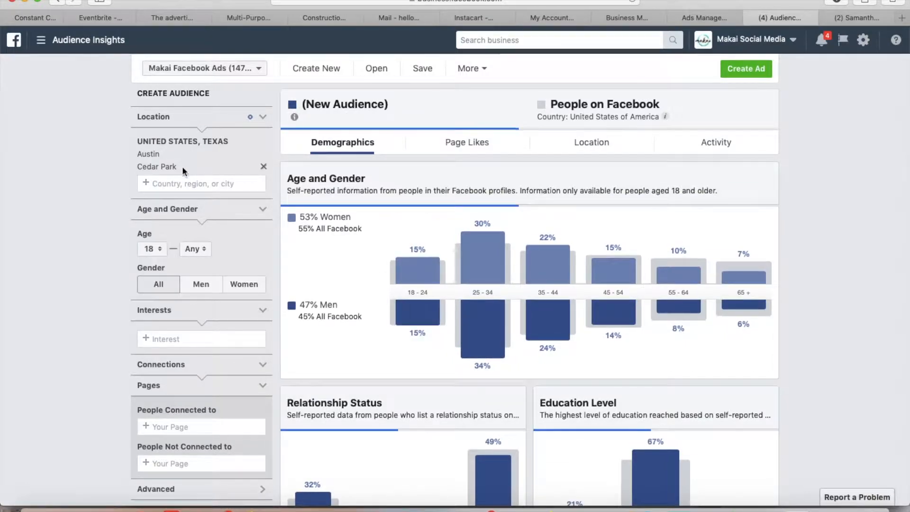
pyautogui.click(266, 154)
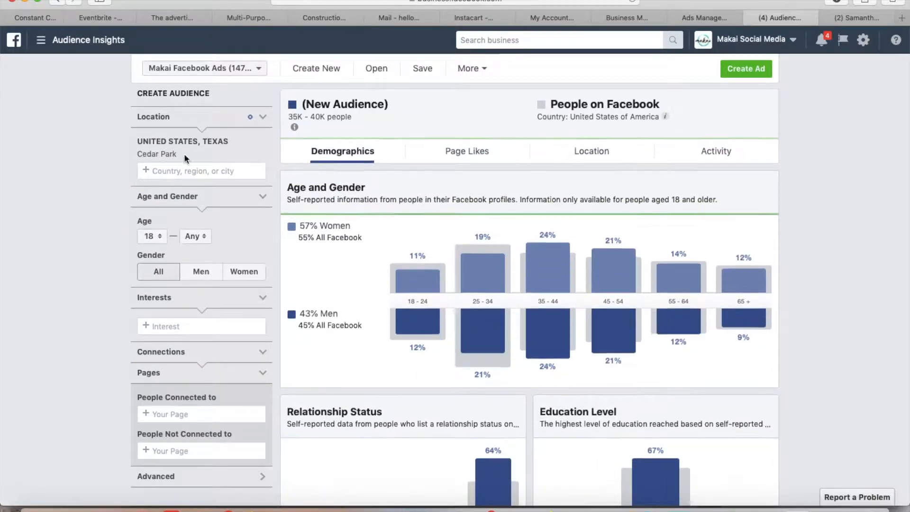
# Limit the audience to women aged 35 to 45
pyautogui.click(147, 236)
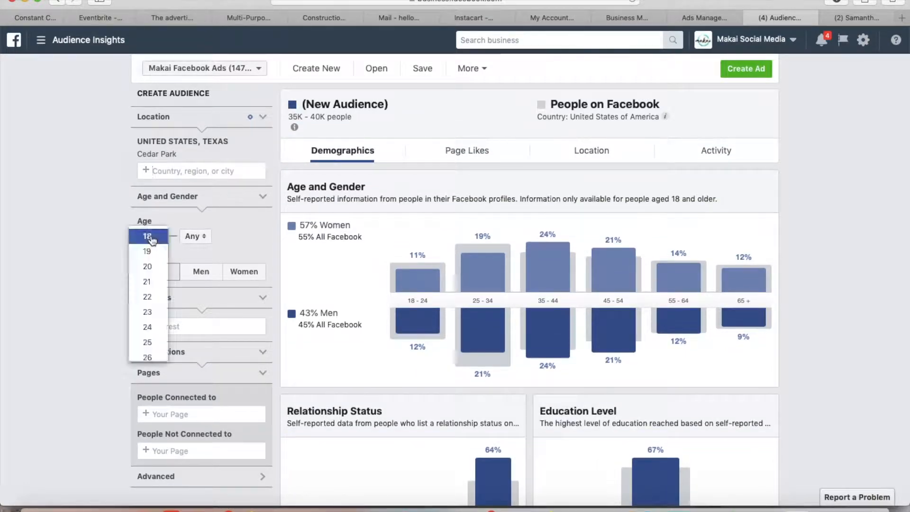
pyautogui.click(148, 342)
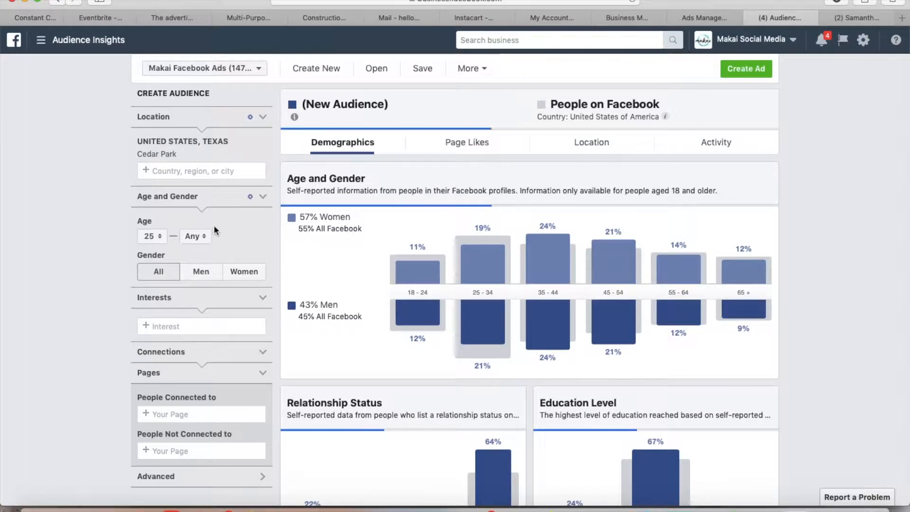
pyautogui.click(195, 236)
pyautogui.click(154, 242)
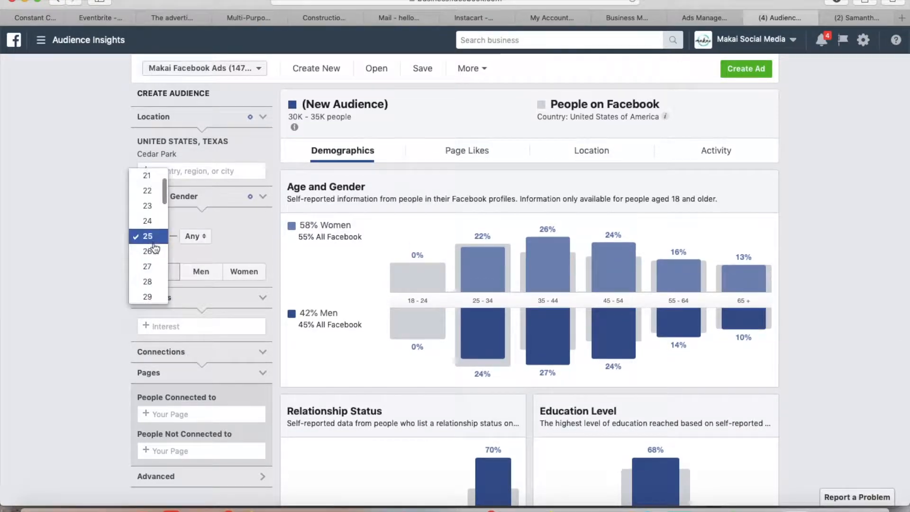
pyautogui.scroll(-2, 155, 284)
pyautogui.scroll(-3, 154, 285)
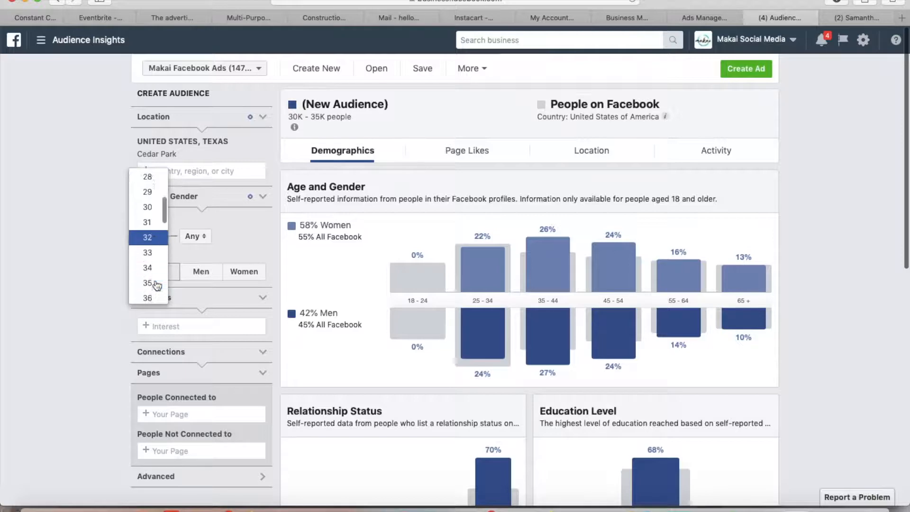
pyautogui.click(150, 285)
pyautogui.click(195, 237)
pyautogui.scroll(-9, 192, 304)
pyautogui.scroll(2, 197, 317)
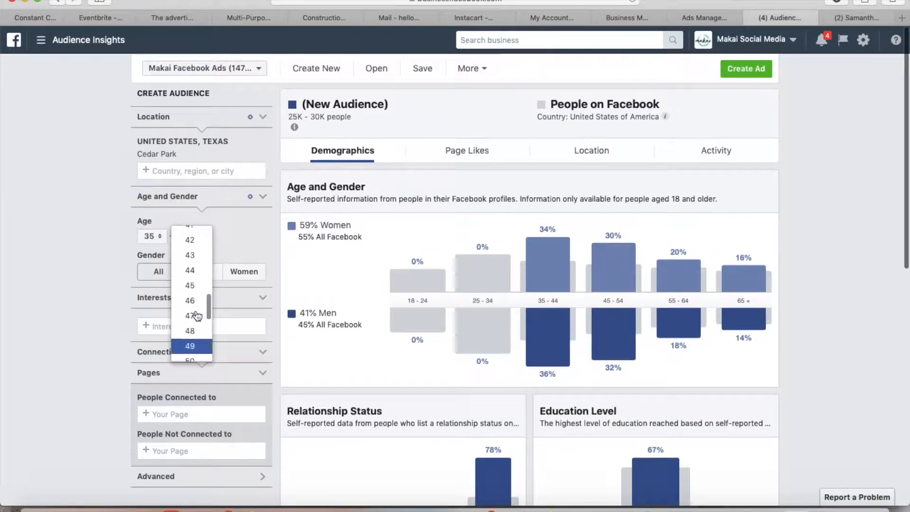
pyautogui.click(192, 284)
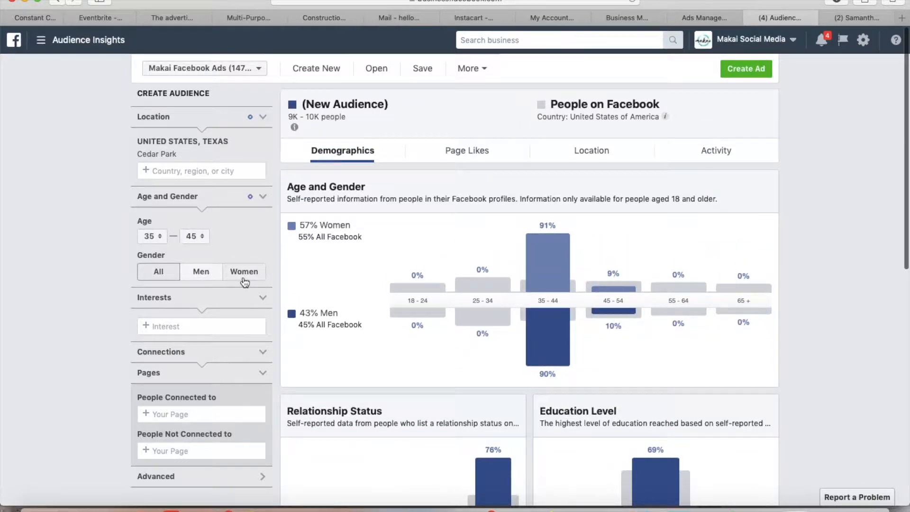
pyautogui.click(242, 276)
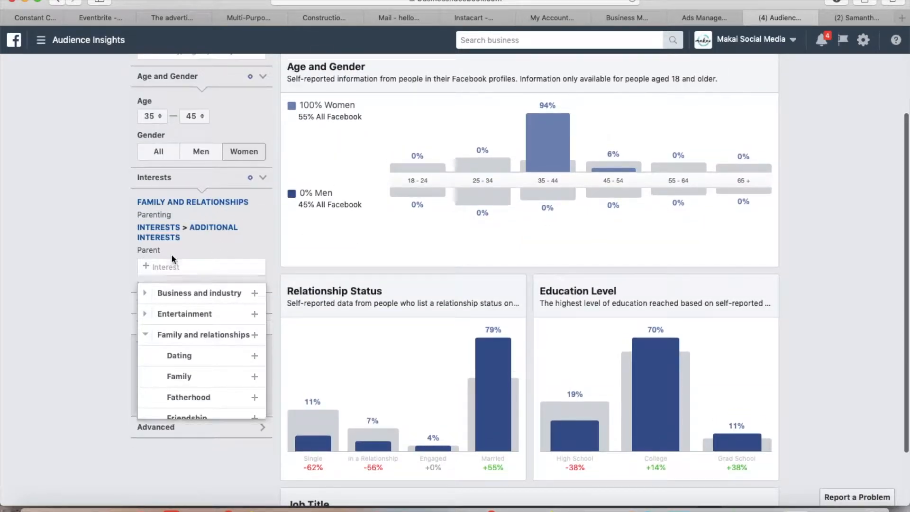
# Look through the interest categories offered for the audience and view the personal Facebook profile page
pyautogui.scroll(-10, 223, 360)
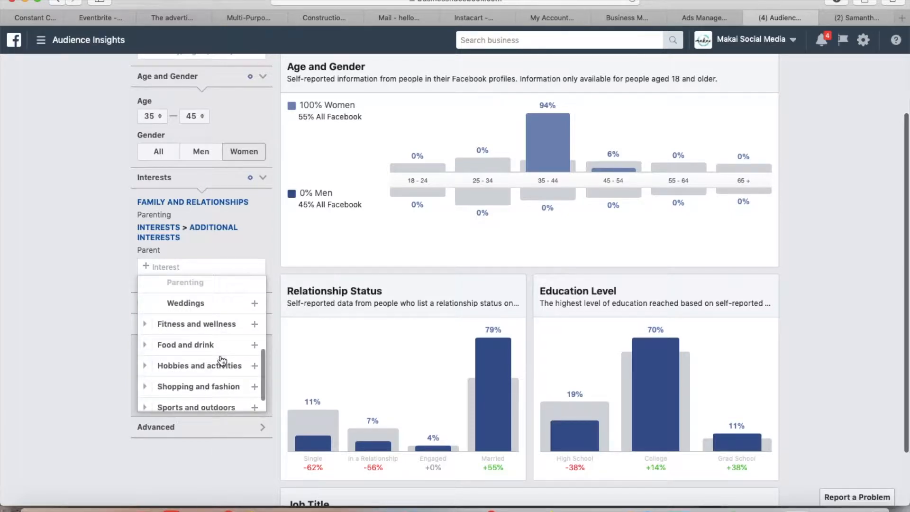
pyautogui.click(195, 264)
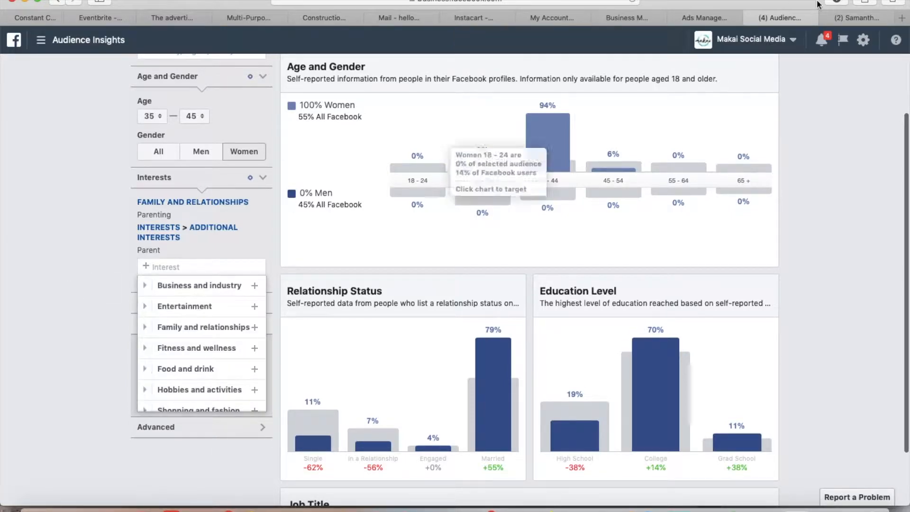
pyautogui.click(857, 18)
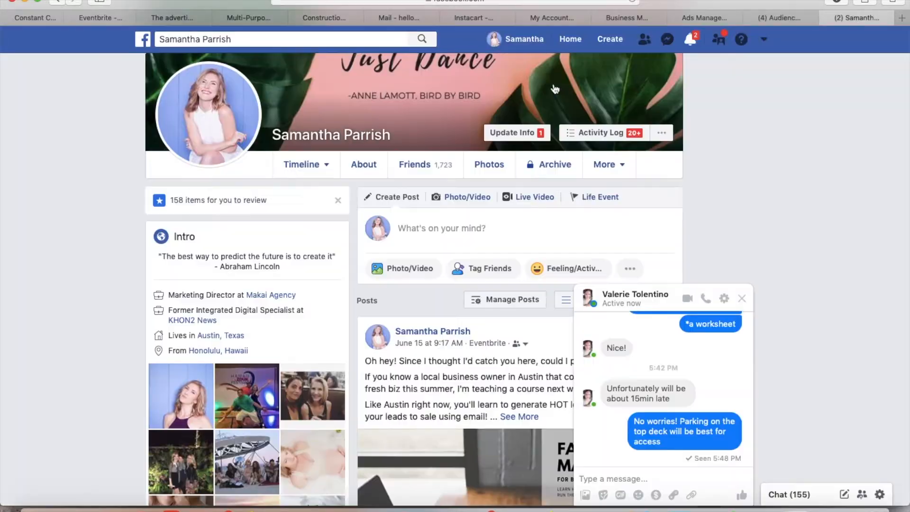
pyautogui.click(795, 17)
pyautogui.click(711, 15)
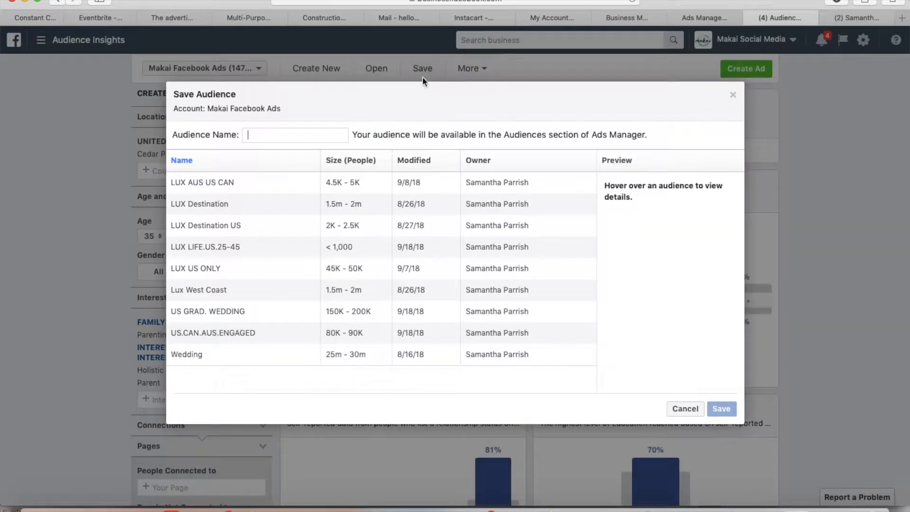
# Save the audience under the name "CP Mom"
pyautogui.moveTo(264, 182)
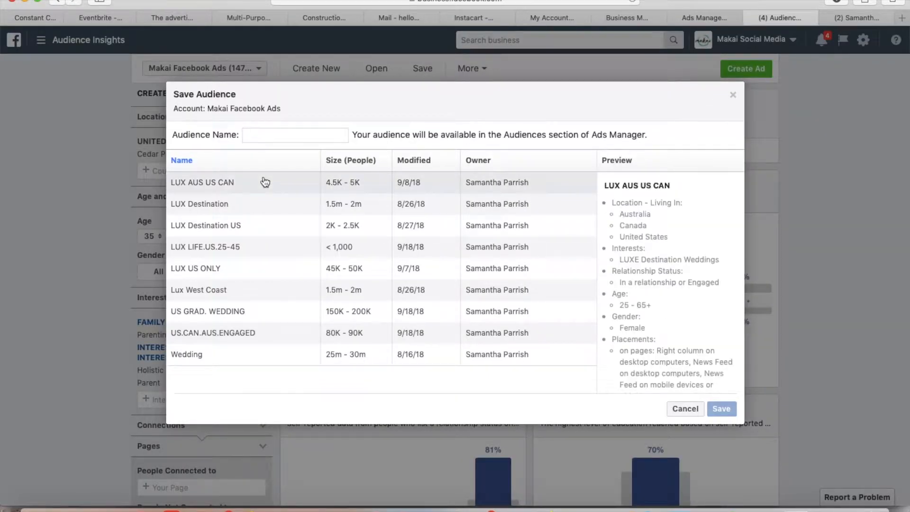
pyautogui.write('Austin')
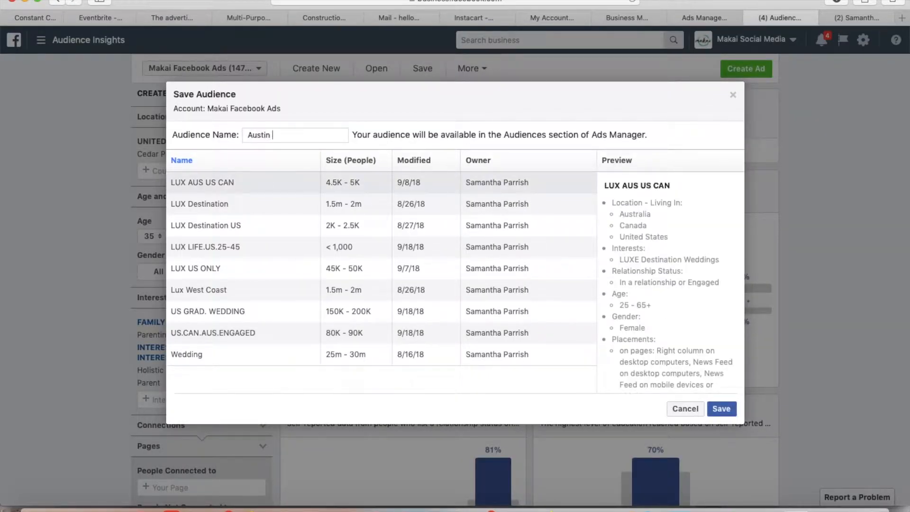
pyautogui.press('BackSpace')
pyautogui.press('BackSpace')
pyautogui.press('BackSpace')
pyautogui.press('BackSpace')
pyautogui.press('BackSpace')
pyautogui.press('BackSpace')
pyautogui.press('BackSpace')
pyautogui.write('CP Mom')
pyautogui.click(725, 410)
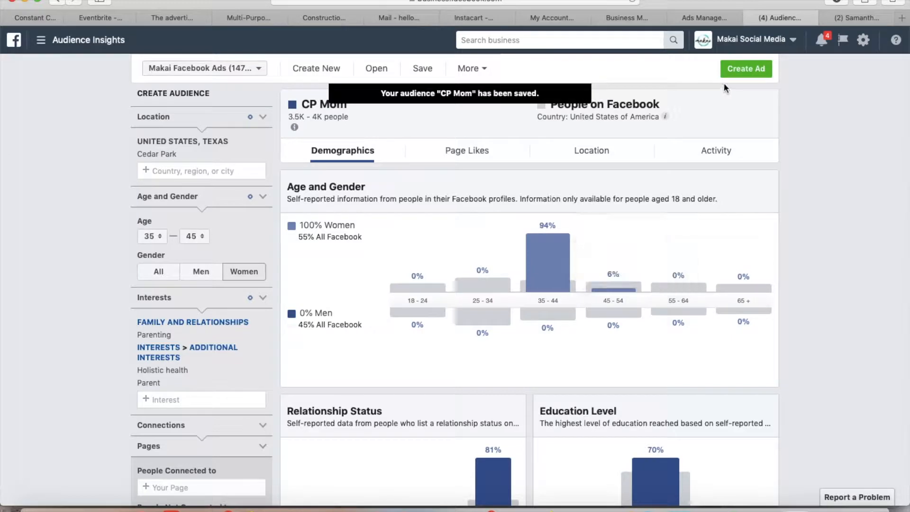
# View the ad creation options for the audience, and choose Lead generation as the new campaign's objective in Ads Manager
pyautogui.click(759, 77)
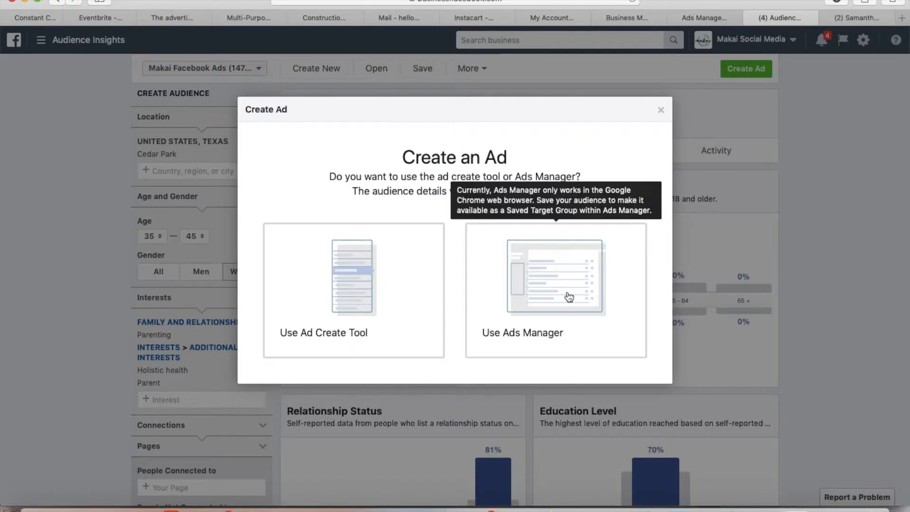
pyautogui.click(720, 18)
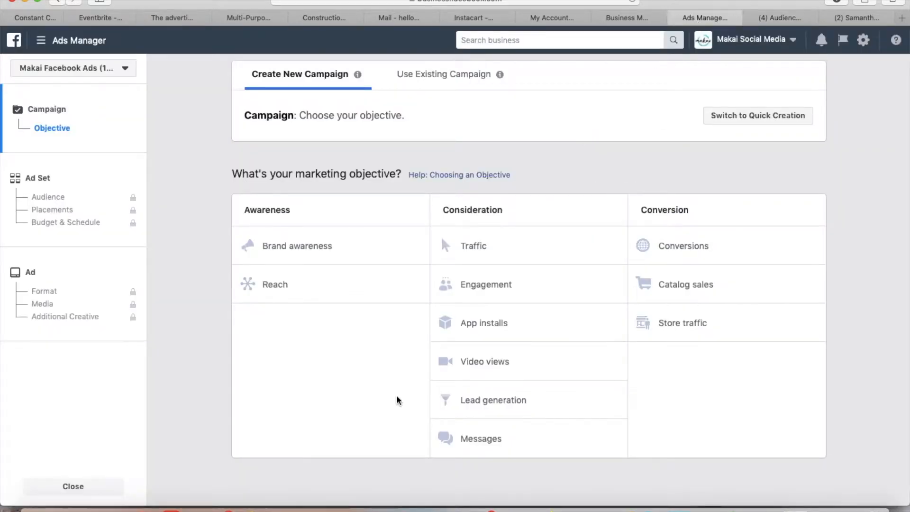
pyautogui.click(505, 408)
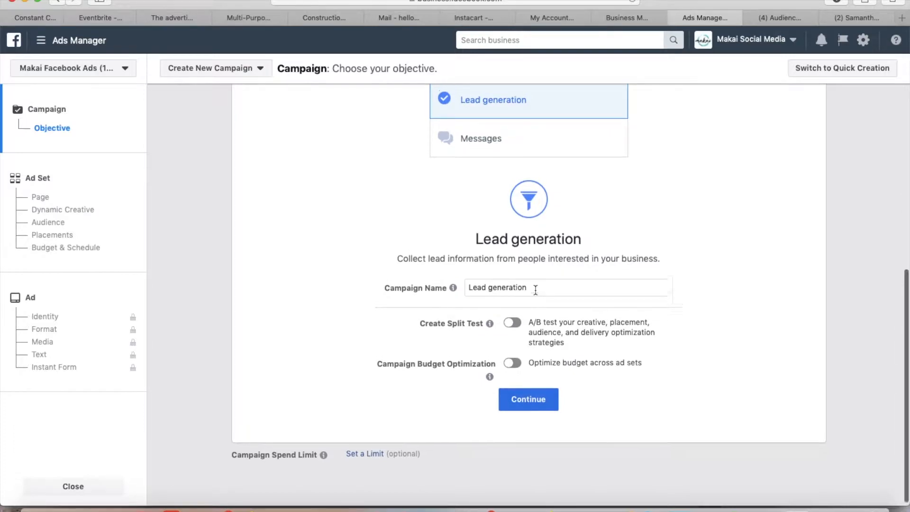
# Turn on the campaign's split test with Creative as the variable and continue to the ad set
pyautogui.scroll(3, 535, 290)
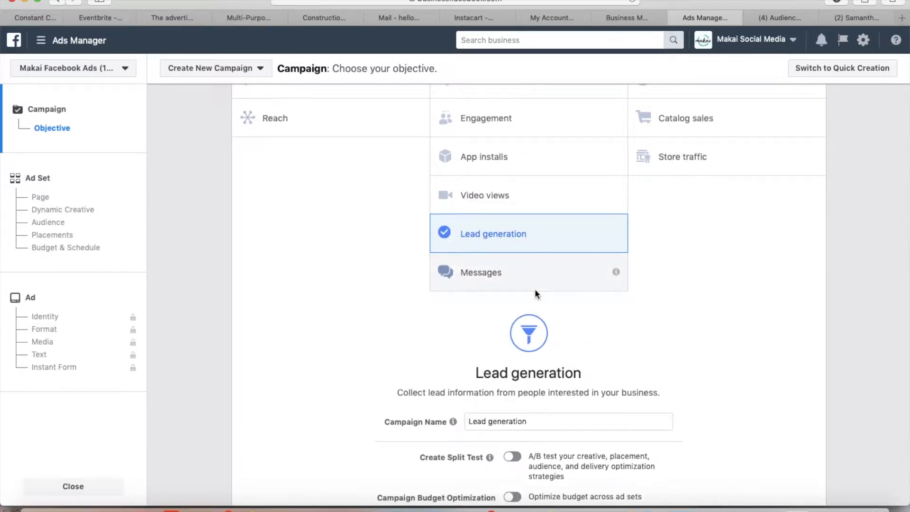
pyautogui.scroll(-3, 535, 288)
pyautogui.scroll(5, 534, 289)
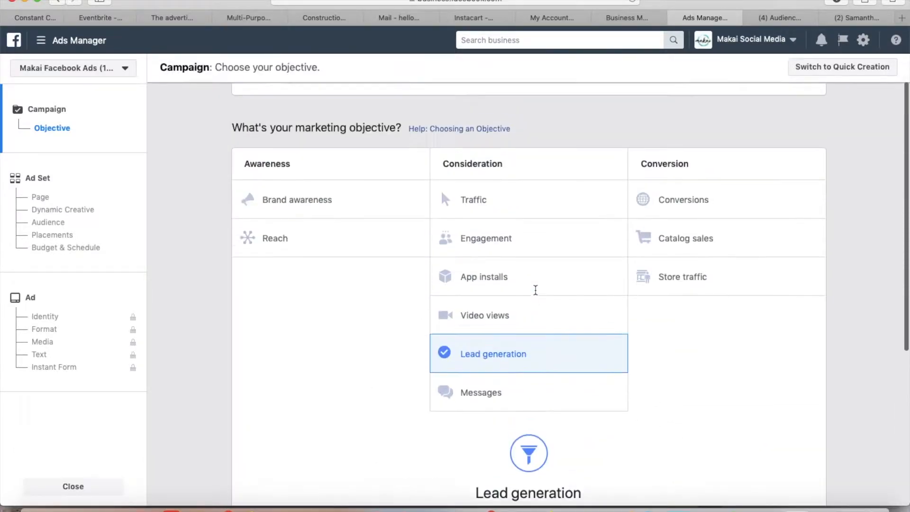
pyautogui.scroll(-4, 536, 290)
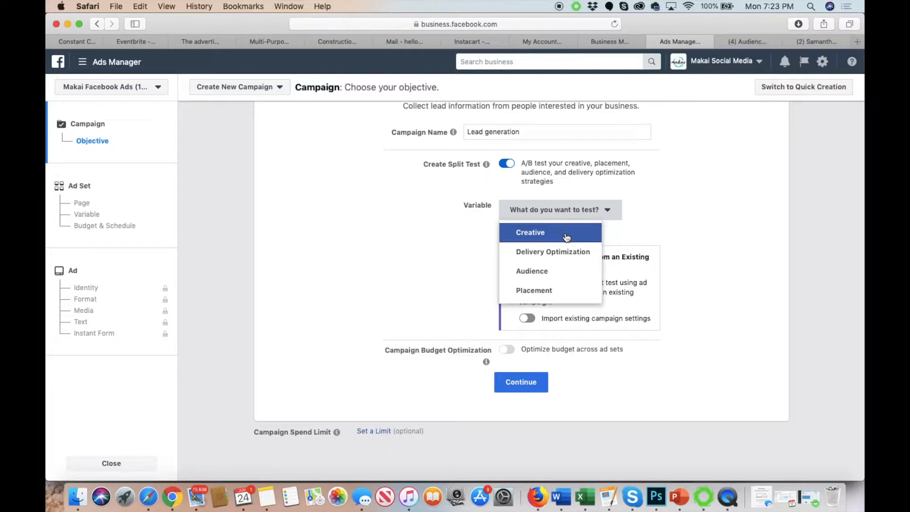
pyautogui.click(571, 233)
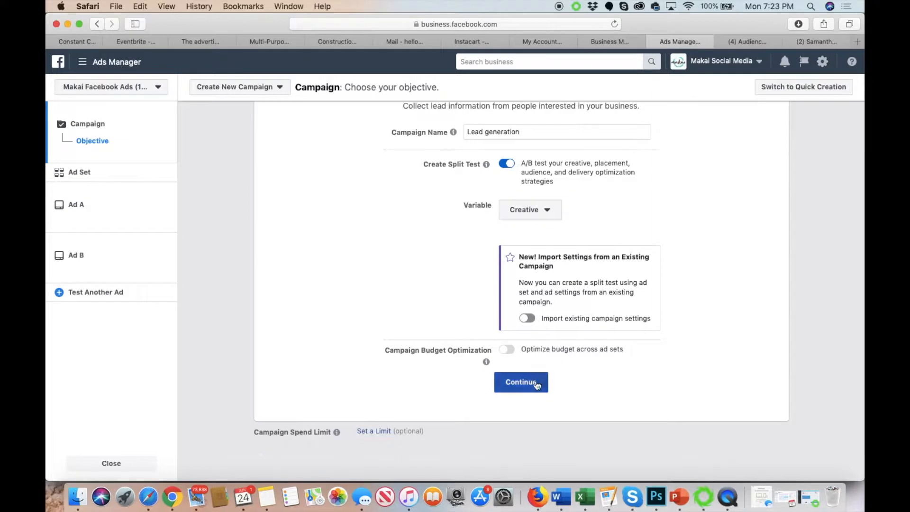
pyautogui.click(534, 385)
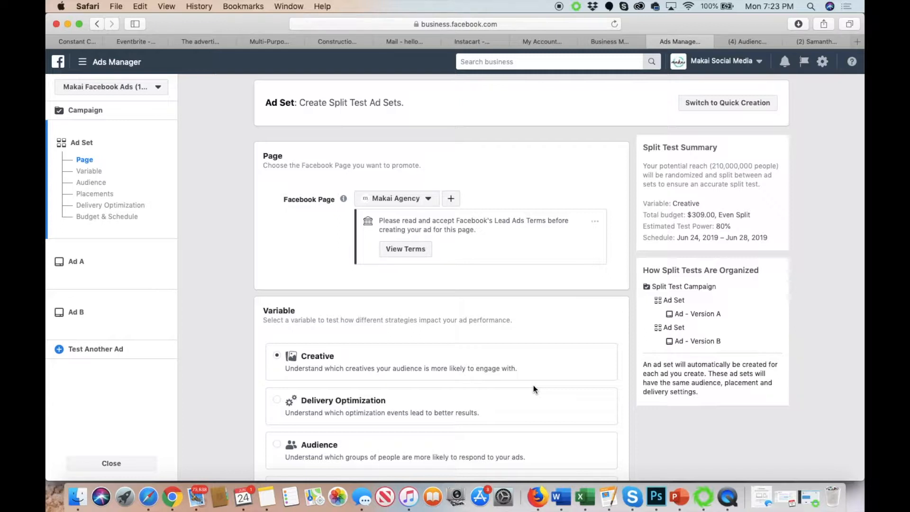
# Apply the saved audience "CP Mom" to the split test ad sets
pyautogui.scroll(-10, 533, 385)
pyautogui.scroll(-5, 531, 374)
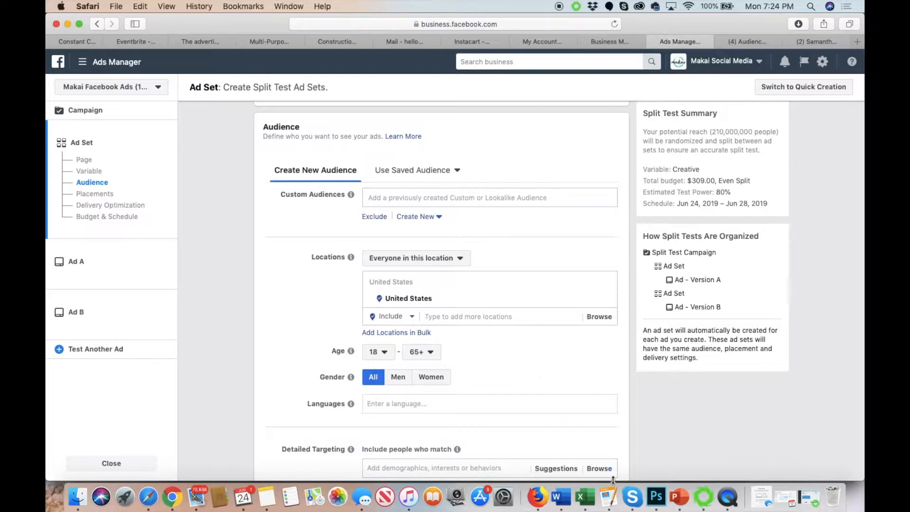
pyautogui.scroll(-3, 612, 479)
pyautogui.scroll(2, 612, 480)
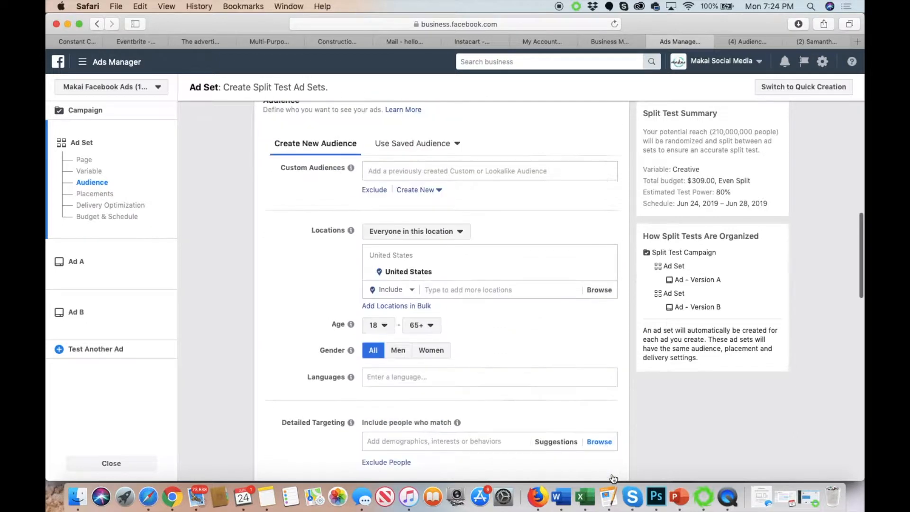
pyautogui.click(422, 150)
pyautogui.moveTo(405, 221)
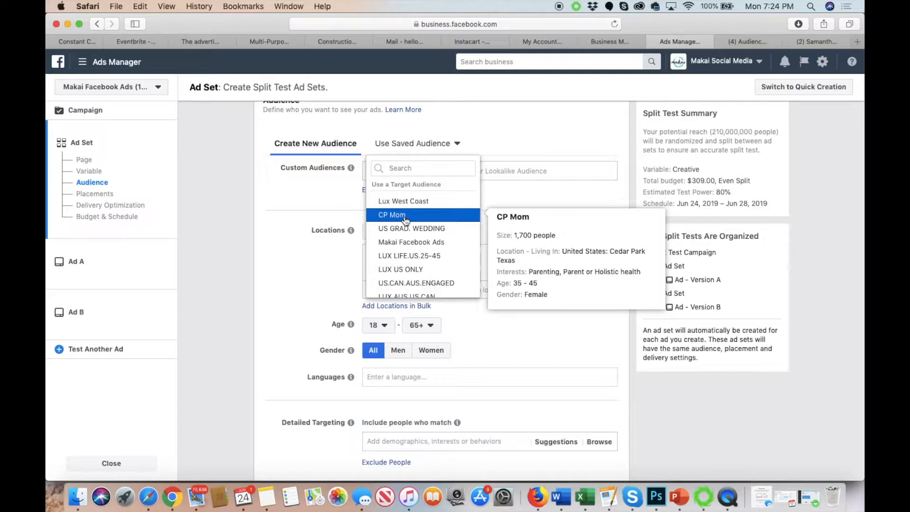
pyautogui.click(406, 219)
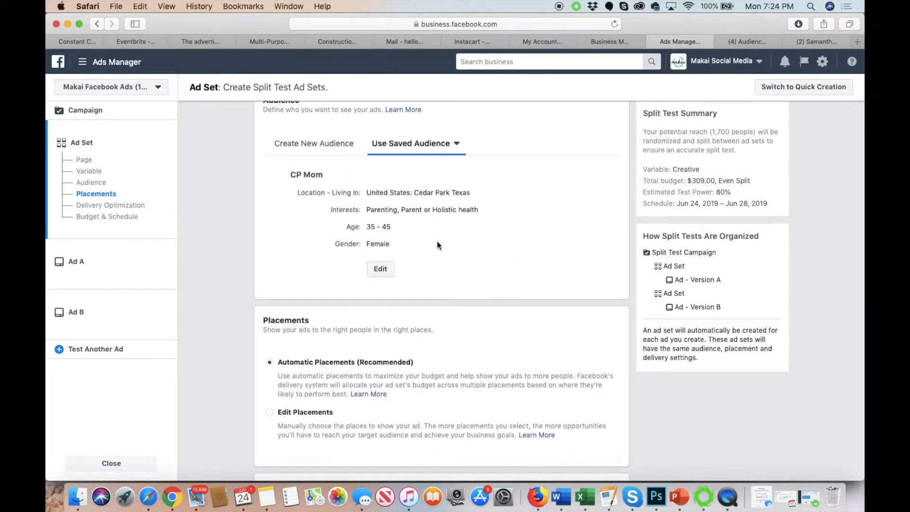
# In the saved audience "CP Mom", replace the Parenting interest with the demographic "Parents with preschoolers (03-05 years)"
pyautogui.click(381, 269)
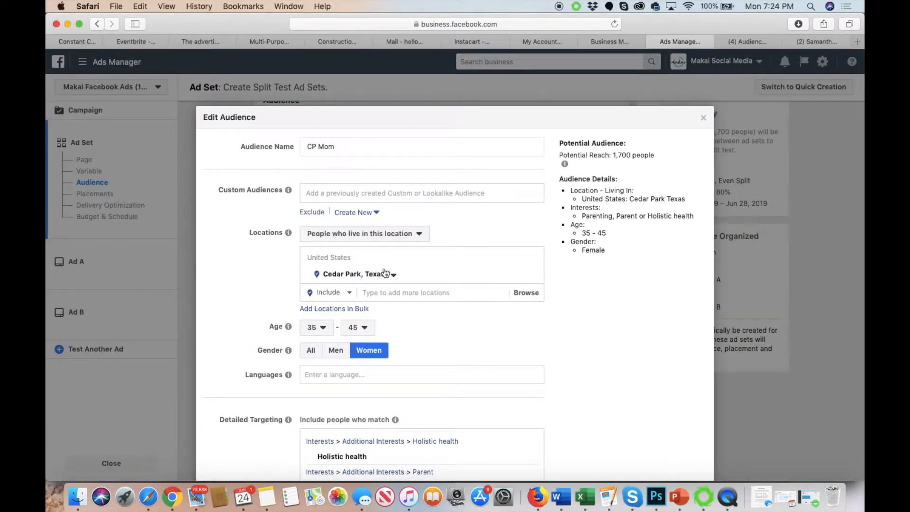
pyautogui.scroll(-5, 417, 303)
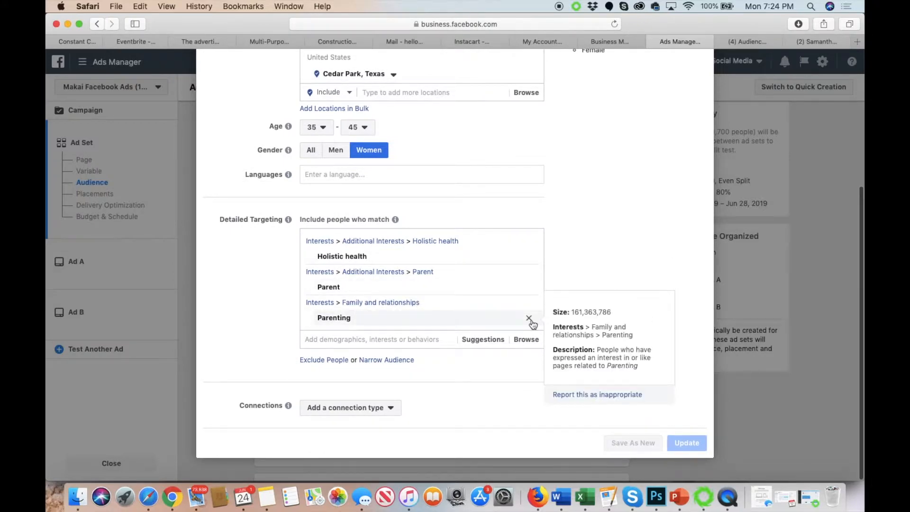
pyautogui.click(529, 318)
pyautogui.click(397, 341)
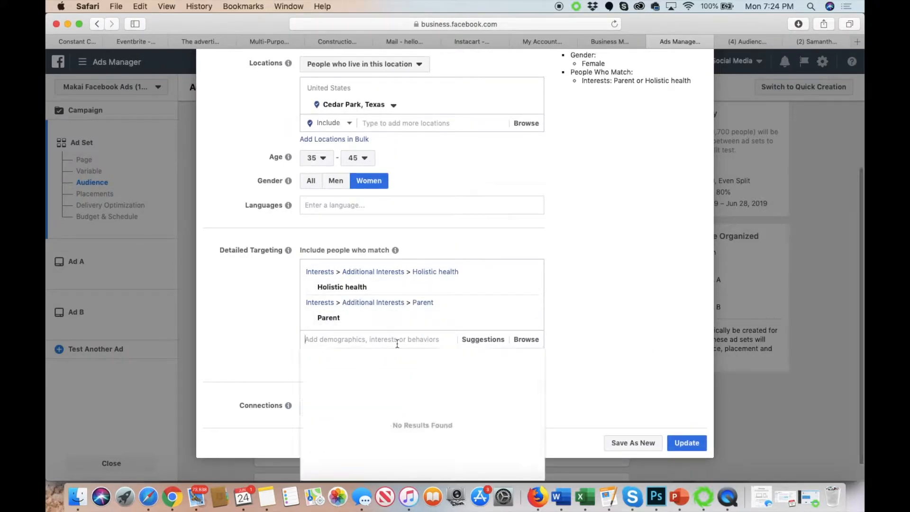
pyautogui.write('Parte')
pyautogui.press('BackSpace')
pyautogui.write('ents')
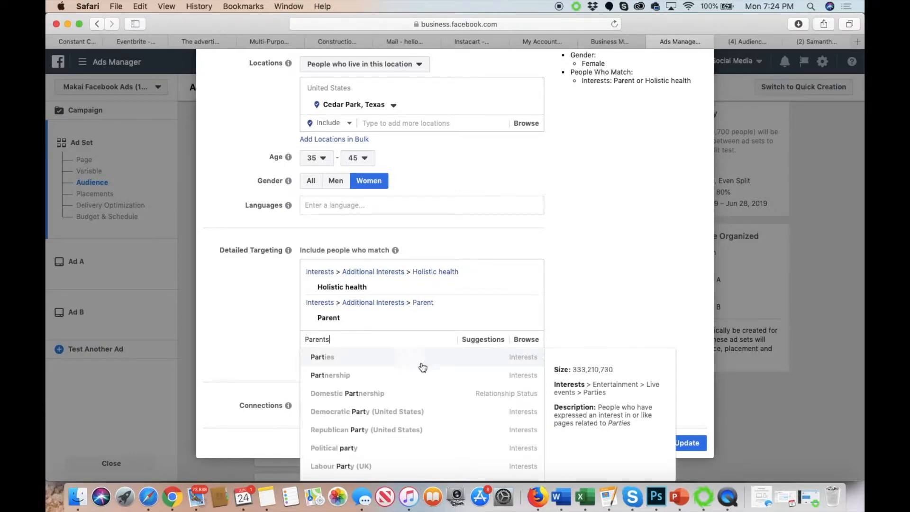
pyautogui.scroll(-2, 419, 406)
pyautogui.scroll(2, 416, 406)
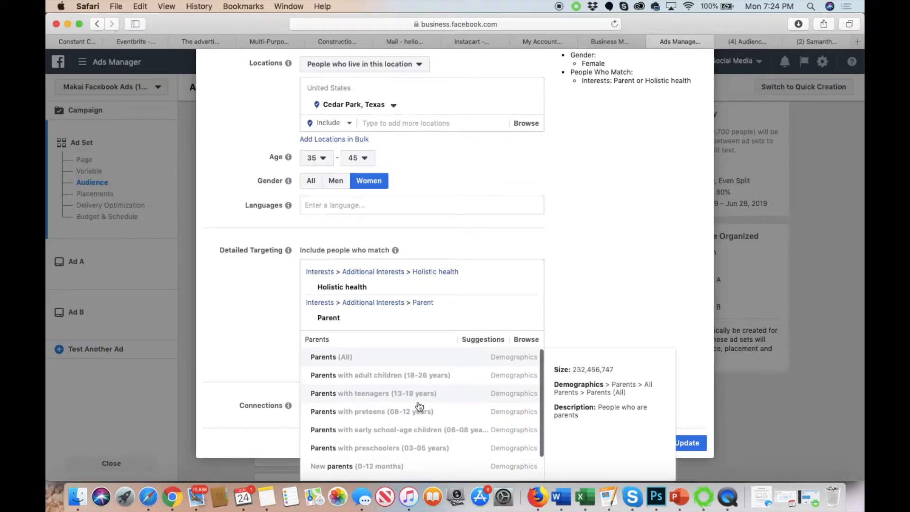
pyautogui.click(413, 449)
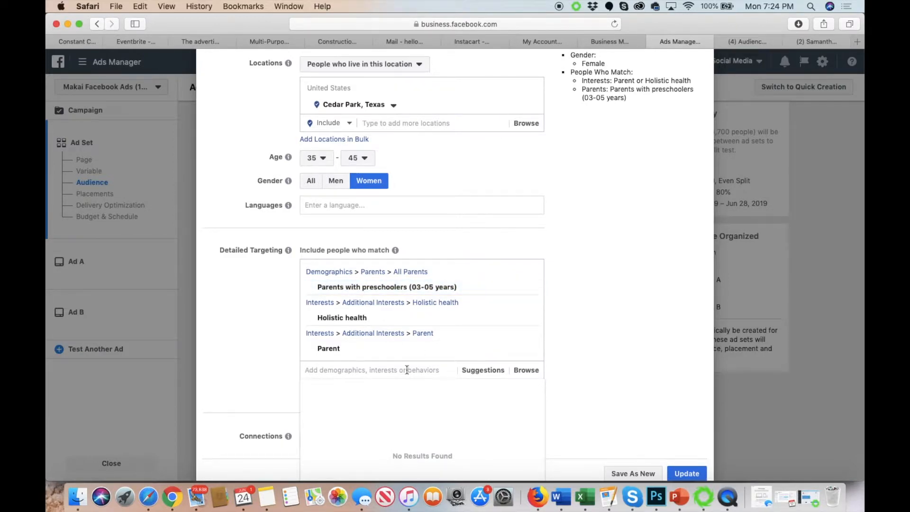
pyautogui.click(554, 274)
pyautogui.scroll(-1, 568, 308)
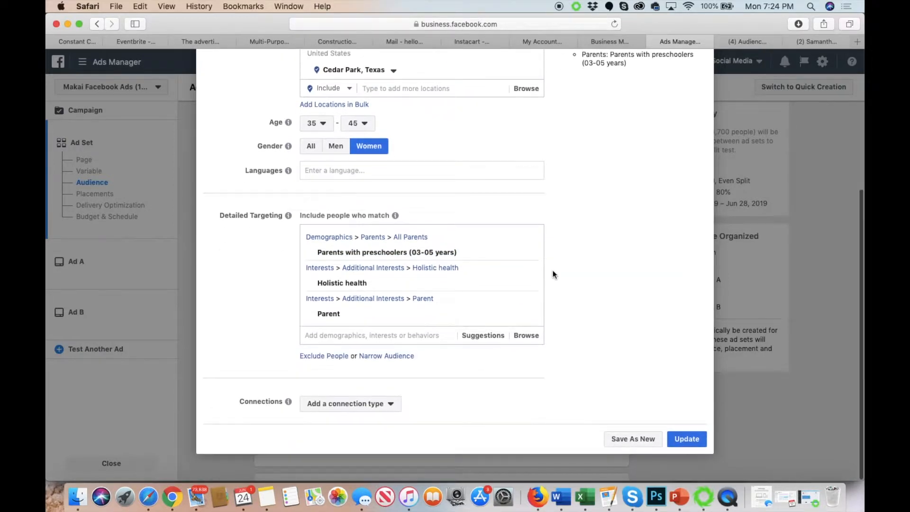
# Remove the Parent interest from the audience's detailed targeting and update the saved audience
pyautogui.moveTo(524, 317)
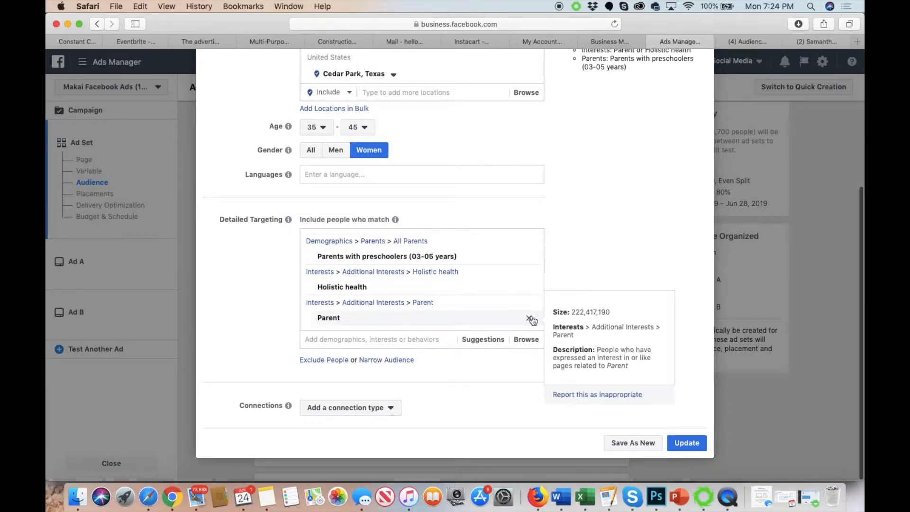
pyautogui.click(530, 318)
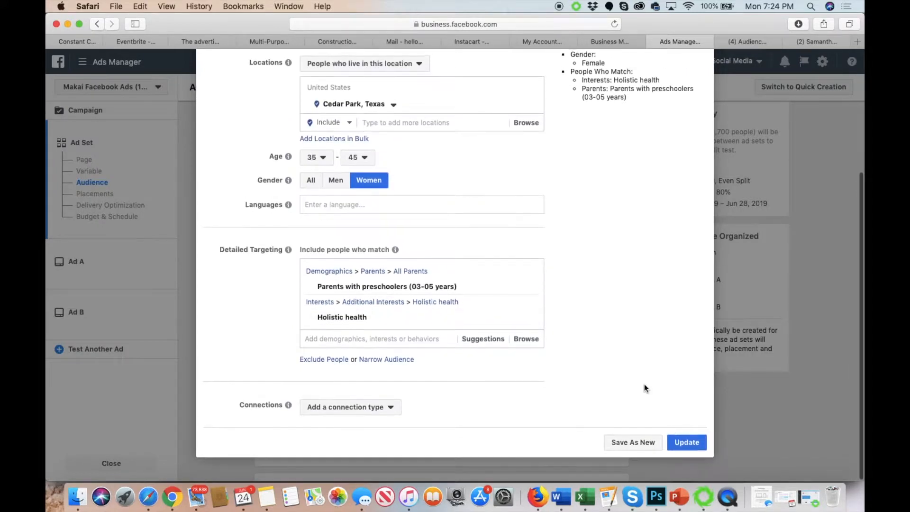
pyautogui.click(682, 443)
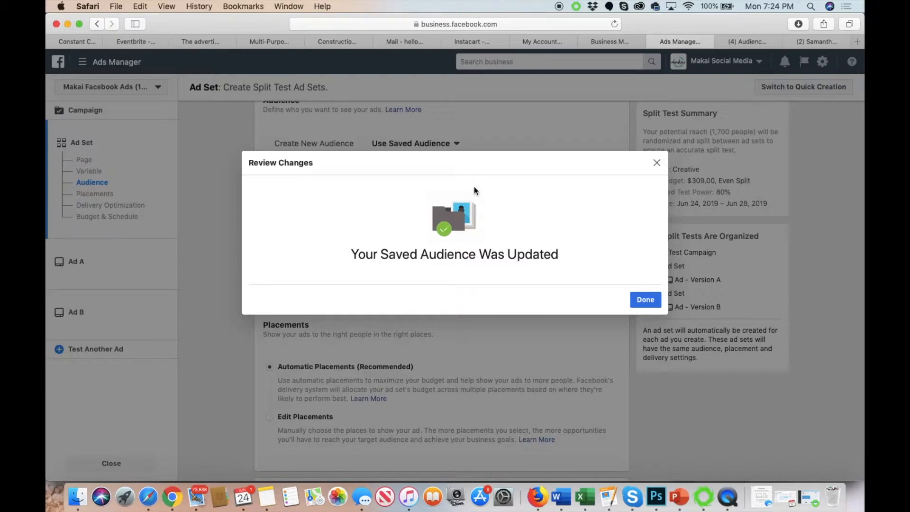
pyautogui.click(646, 300)
# Set the split test's daily budget to $20.00
pyautogui.scroll(-10, 419, 366)
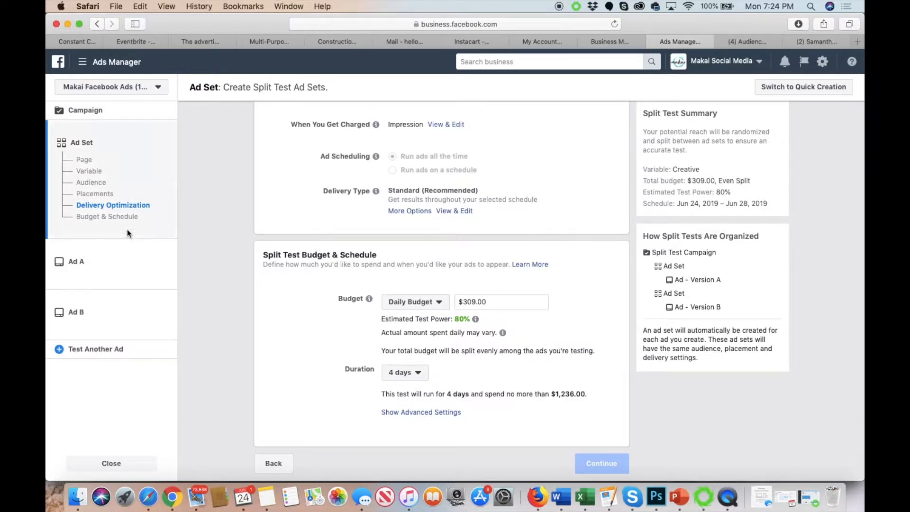
pyautogui.click(90, 217)
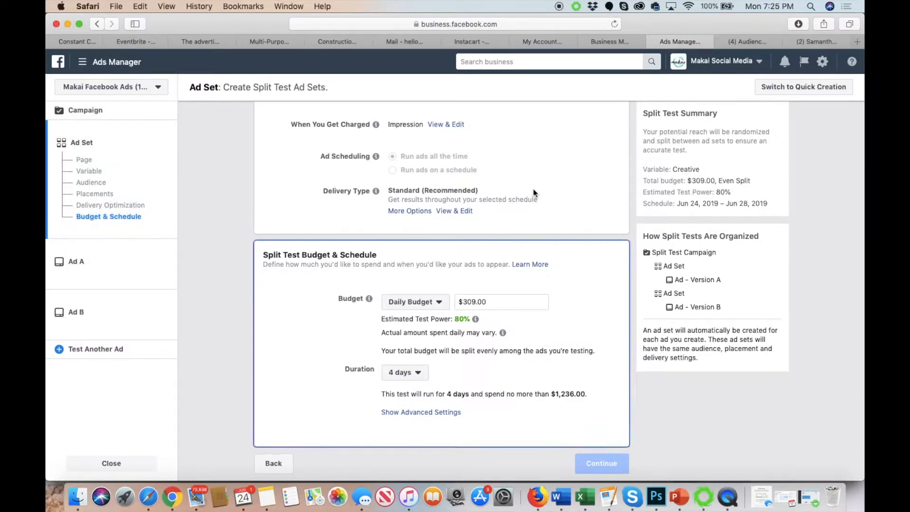
pyautogui.click(428, 307)
pyautogui.click(428, 306)
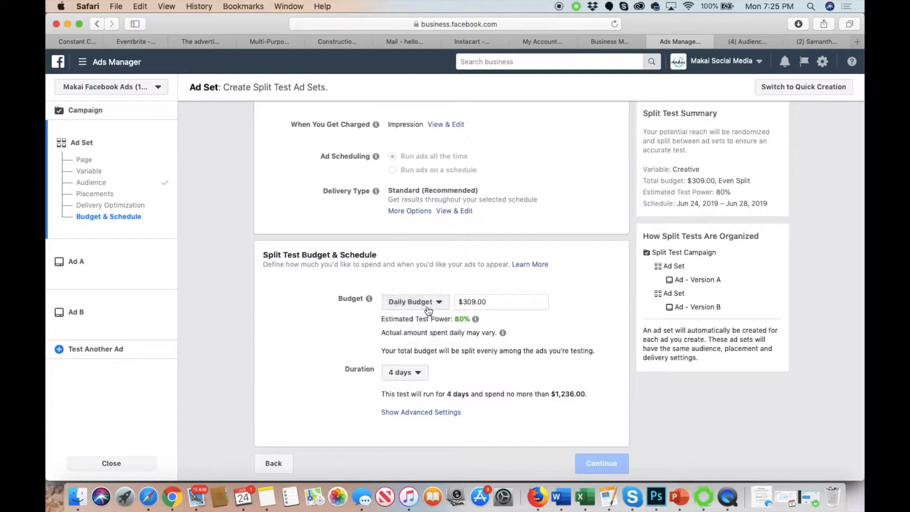
pyautogui.click(495, 304)
pyautogui.write('2')
pyautogui.click(530, 326)
pyautogui.scroll(-3, 523, 383)
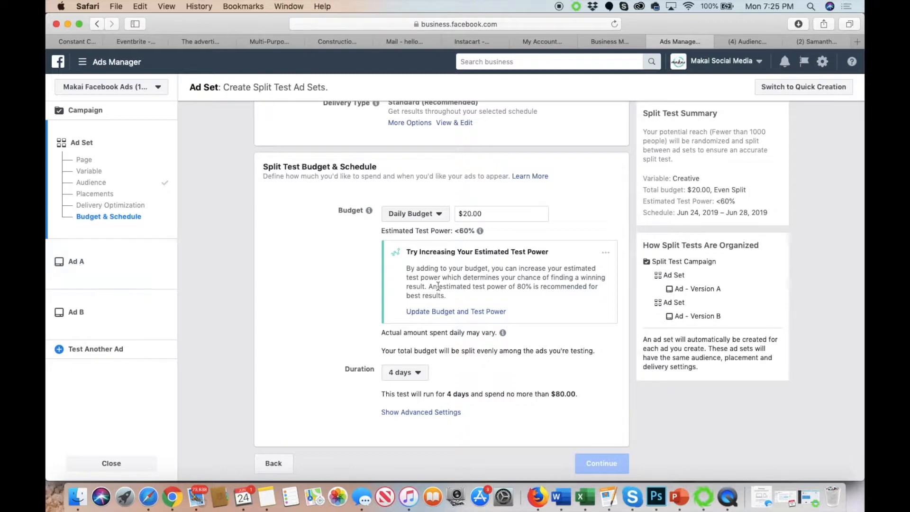
# Accept Facebook's Lead Ads Terms for the Makai Agency page and continue to the setup of Ad A
pyautogui.scroll(15, 477, 363)
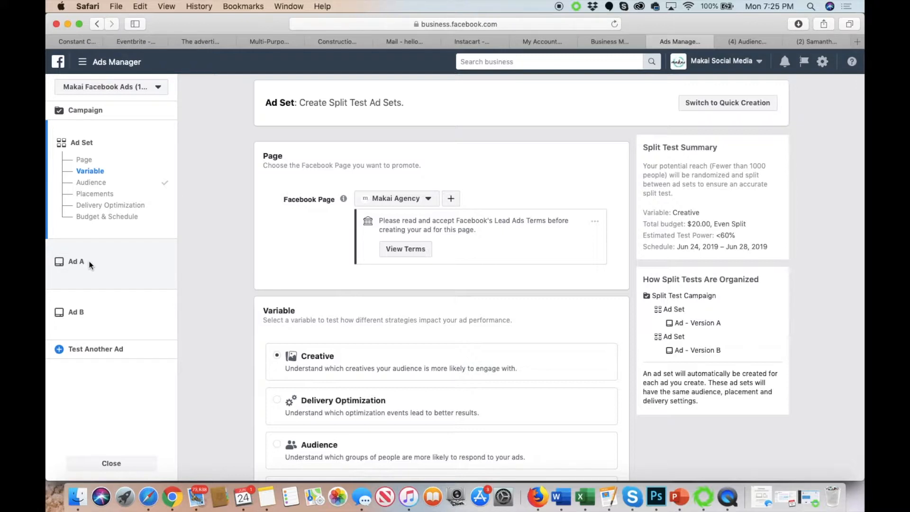
pyautogui.click(417, 252)
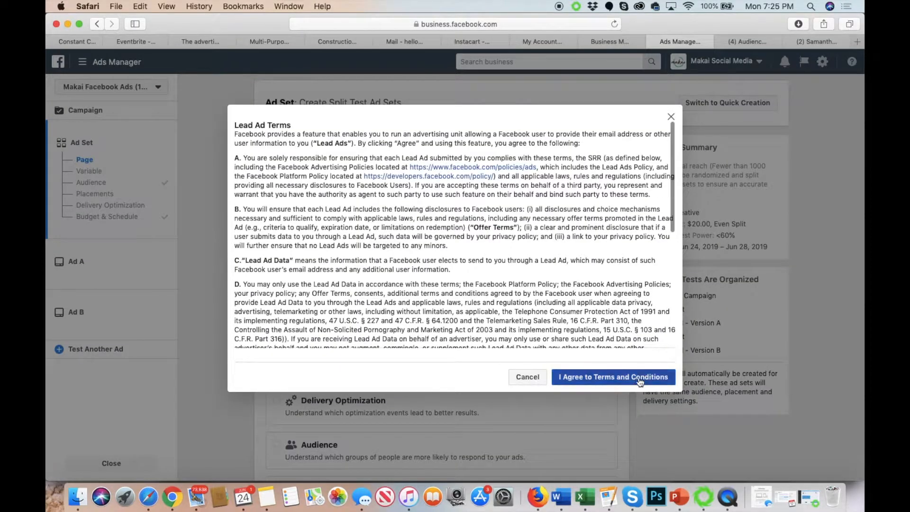
pyautogui.click(639, 383)
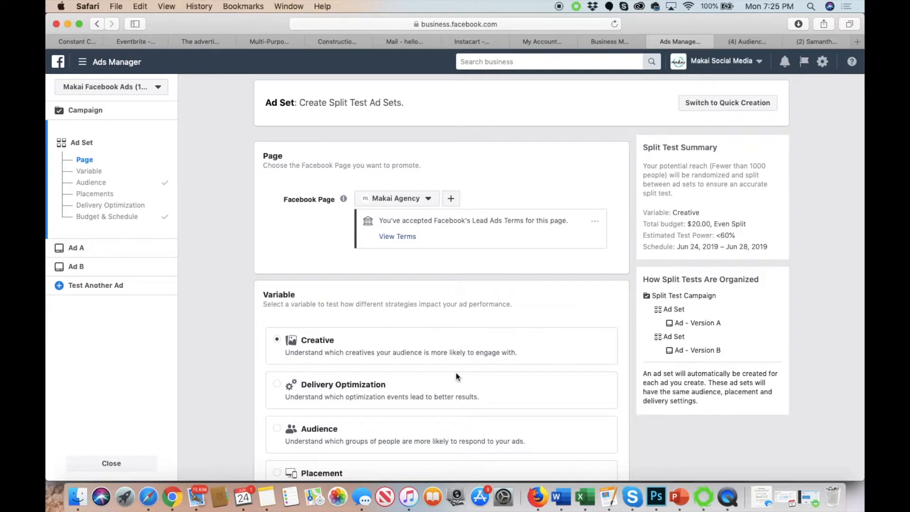
pyautogui.scroll(-10, 456, 377)
pyautogui.scroll(-10, 456, 376)
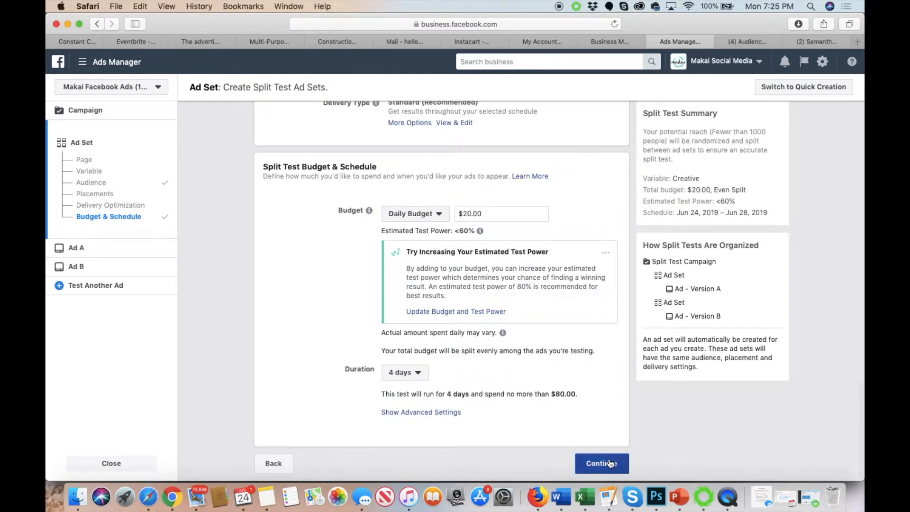
pyautogui.click(611, 463)
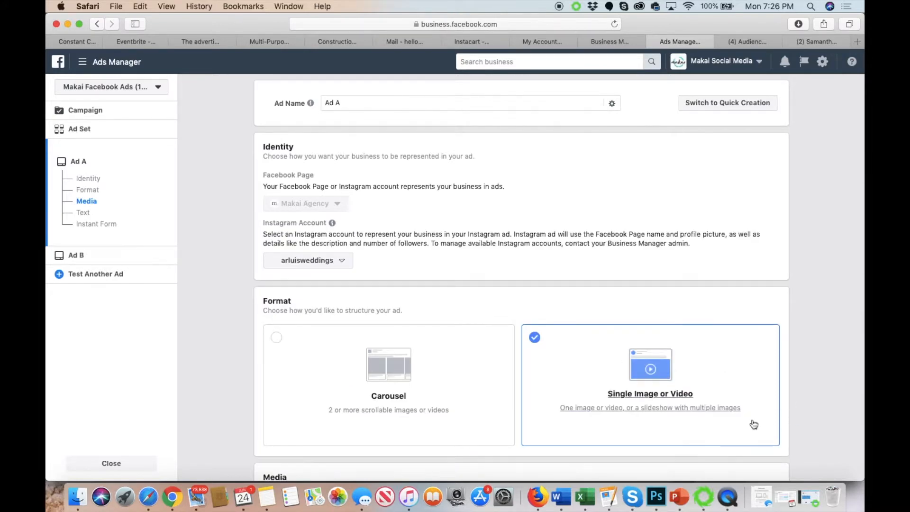
# Look through Ad A's format choices, media settings and image recommendations
pyautogui.scroll(-12, 753, 425)
pyautogui.scroll(-15, 792, 327)
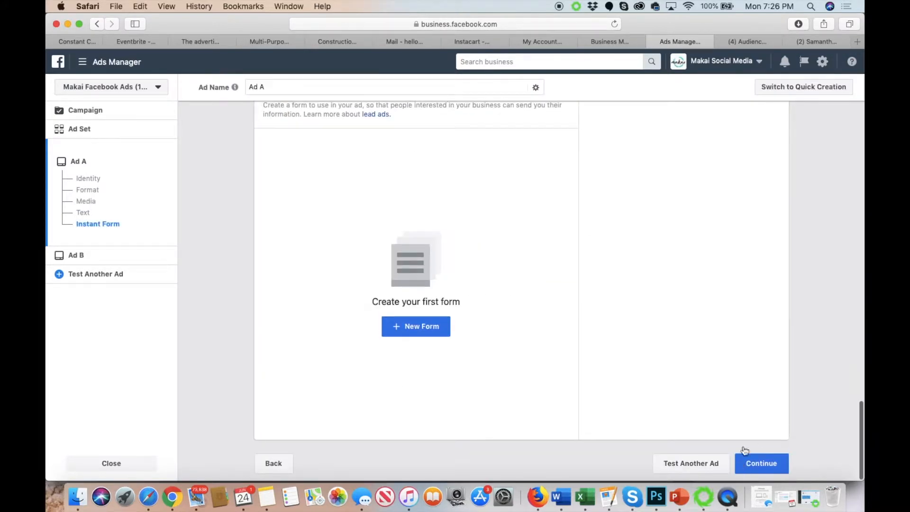
pyautogui.scroll(2, 732, 362)
pyautogui.scroll(12, 732, 363)
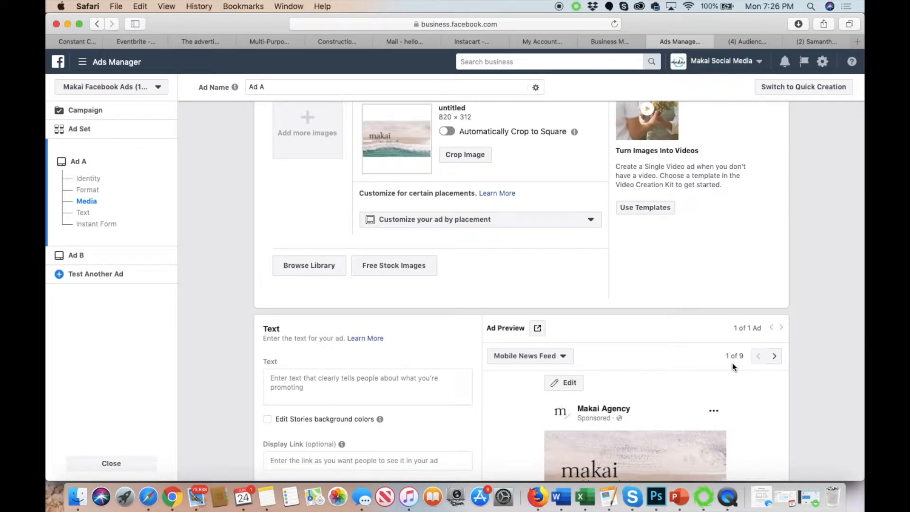
pyautogui.scroll(3, 732, 362)
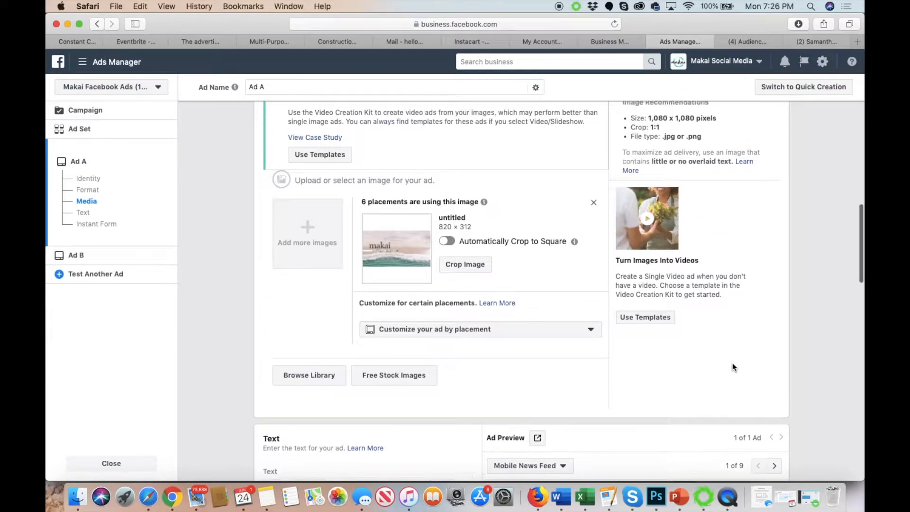
pyautogui.scroll(2, 732, 365)
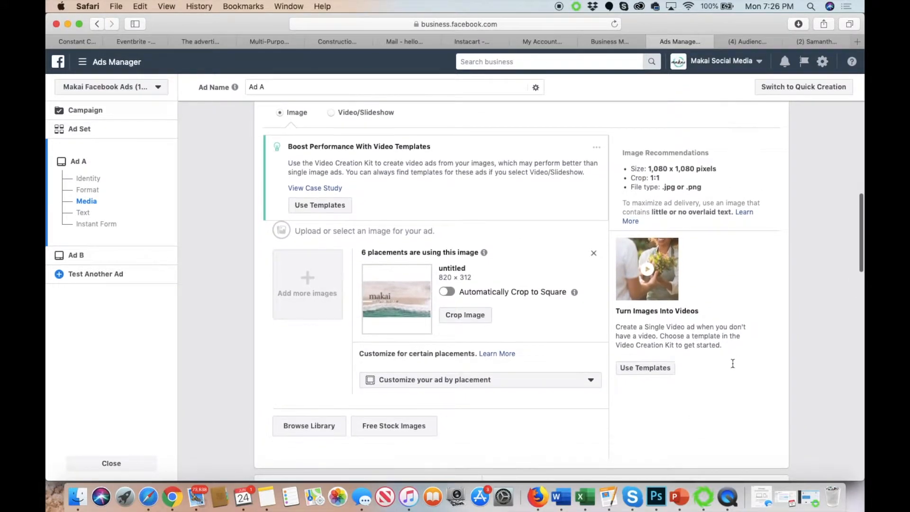
pyautogui.scroll(-2, 732, 364)
pyautogui.scroll(3, 548, 353)
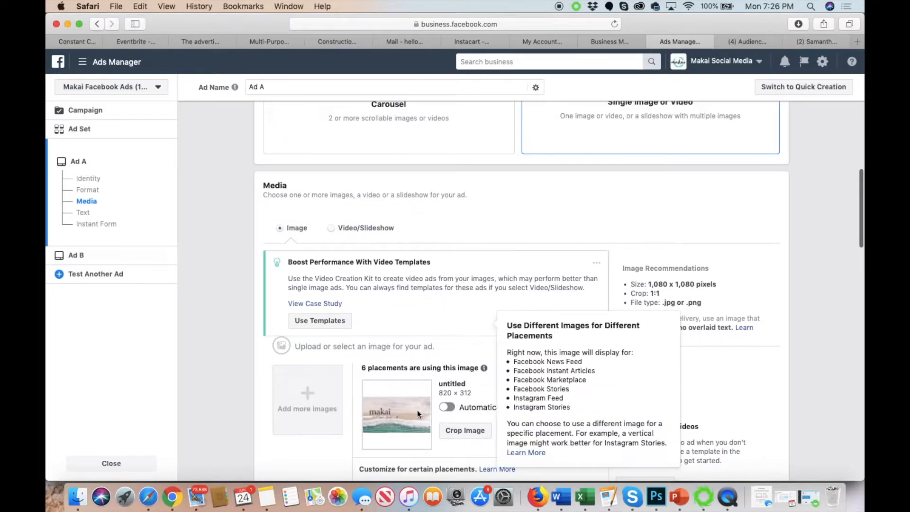
pyautogui.scroll(2, 412, 404)
pyautogui.scroll(1, 414, 414)
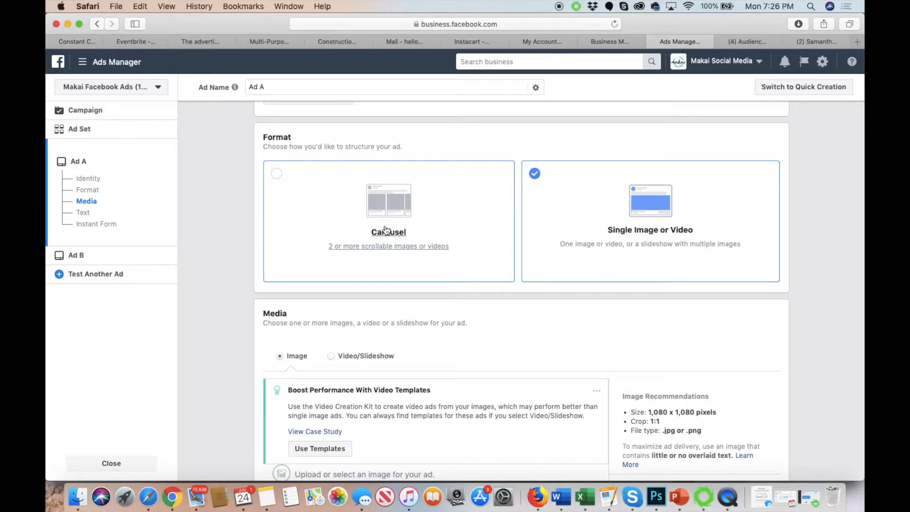
# Enter the sample text "bangui" as Ad A's main text
pyautogui.scroll(-10, 384, 377)
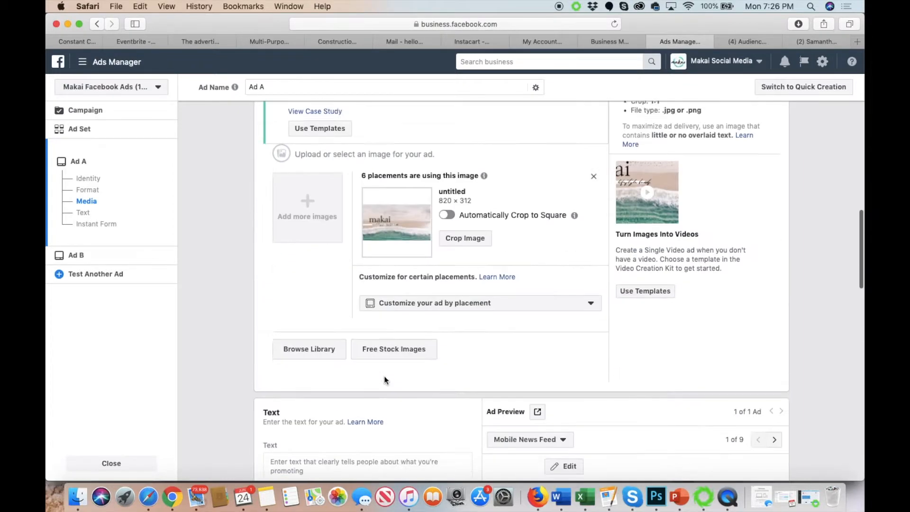
pyautogui.scroll(-8, 384, 377)
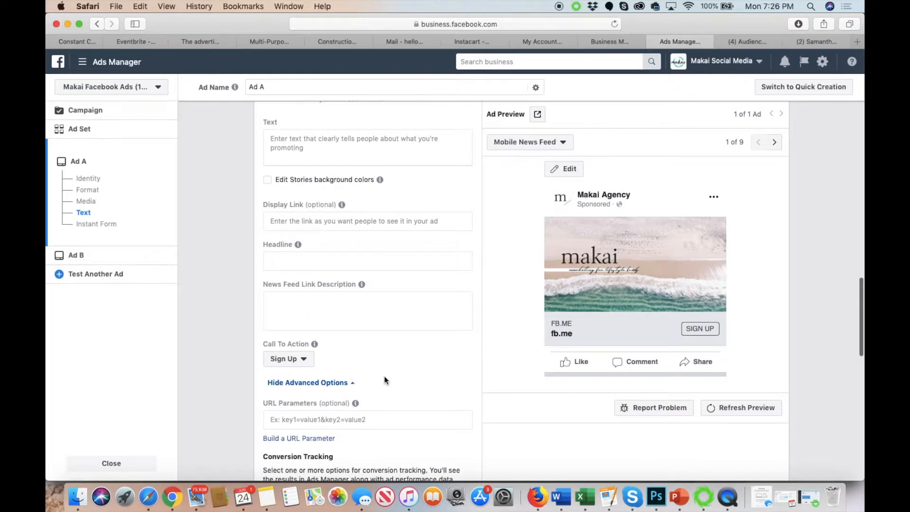
pyautogui.click(316, 147)
pyautogui.write('bjgui')
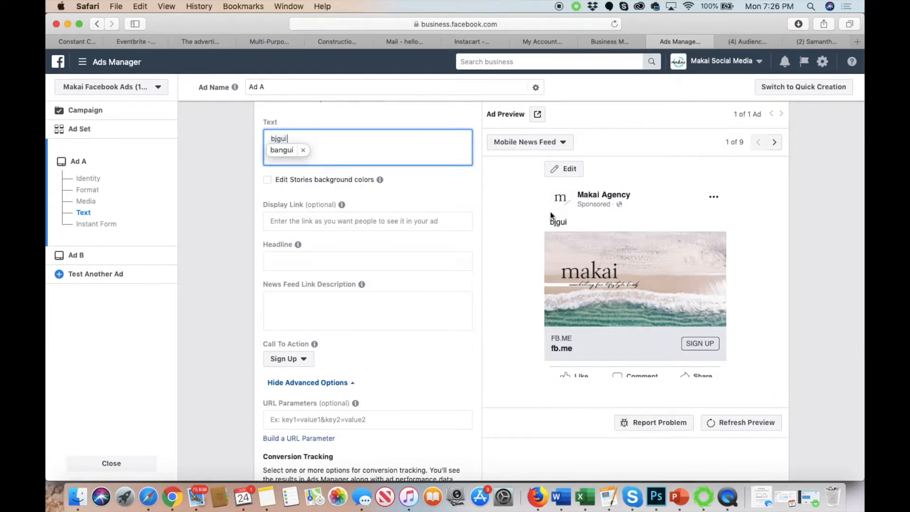
pyautogui.click(560, 223)
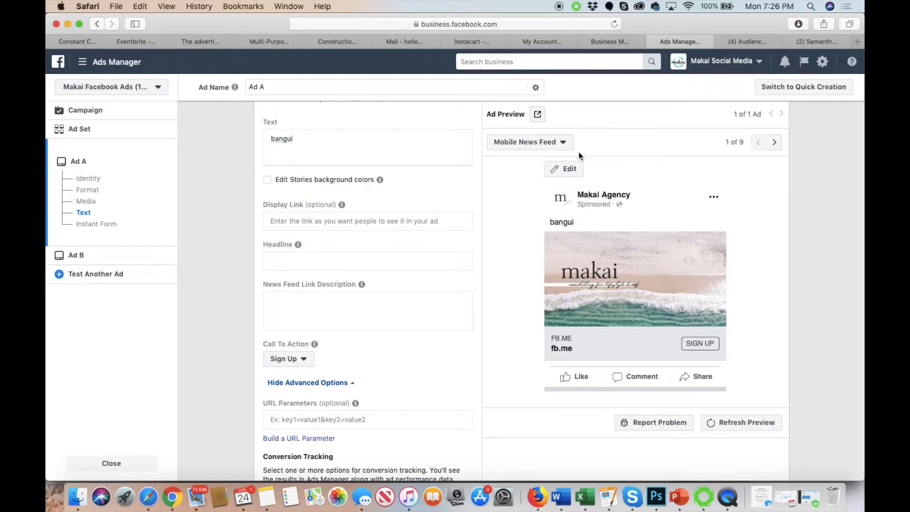
# Preview Ad A in the Instagram Feed placement
pyautogui.click(550, 145)
pyautogui.scroll(-1, 567, 234)
pyautogui.scroll(-3, 567, 235)
pyautogui.scroll(-1, 575, 319)
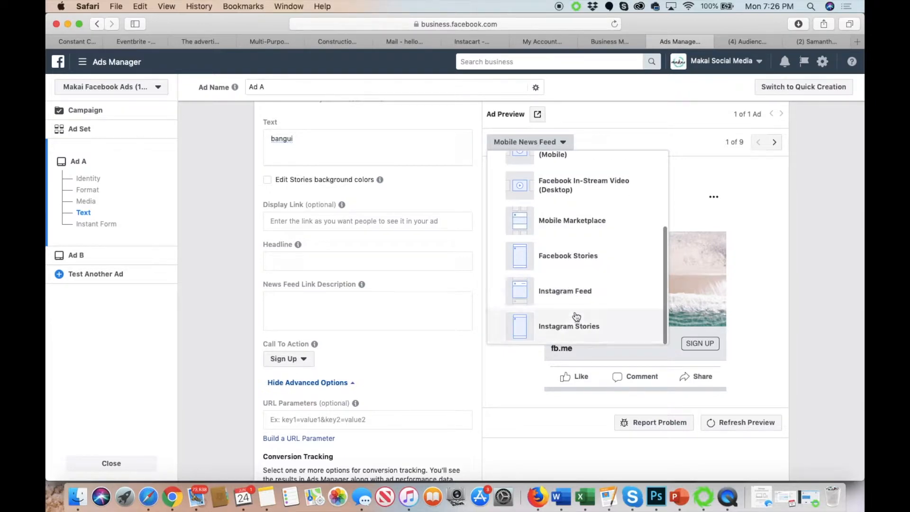
pyautogui.click(576, 290)
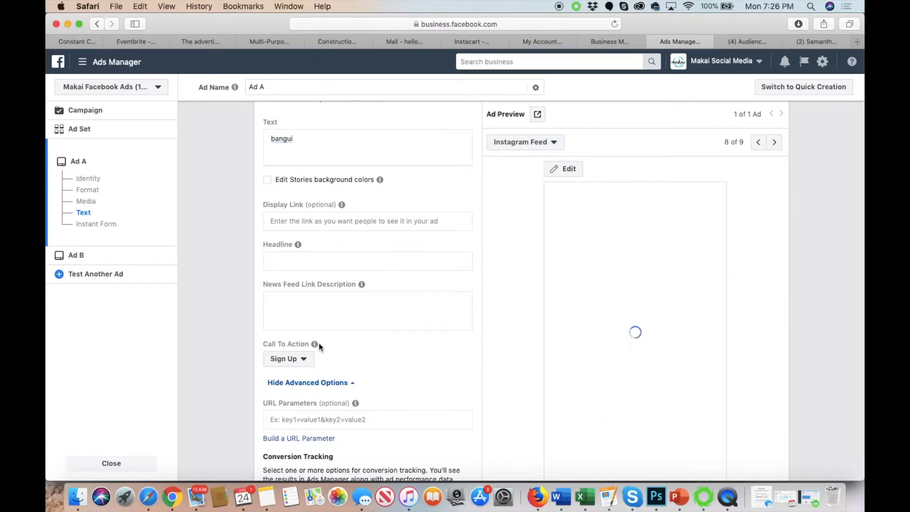
# Examine Ad A's call-to-action setting and the Instant Form section with its form preview
pyautogui.moveTo(315, 344)
pyautogui.scroll(-4, 319, 344)
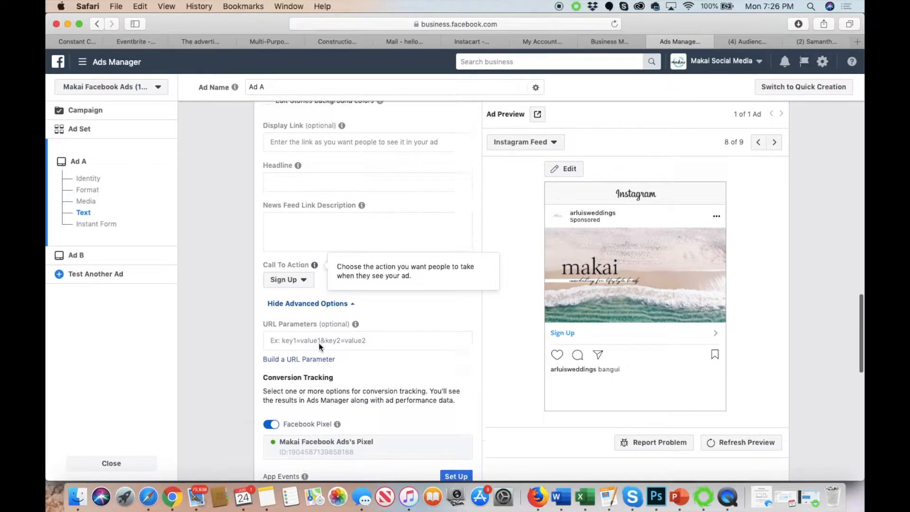
pyautogui.scroll(1, 289, 242)
pyautogui.click(289, 230)
pyautogui.scroll(-10, 394, 302)
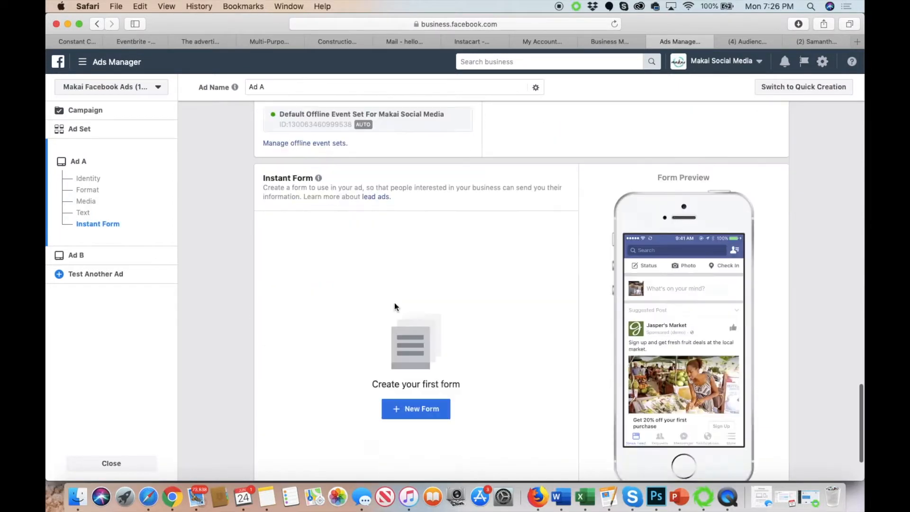
pyautogui.scroll(-2, 395, 306)
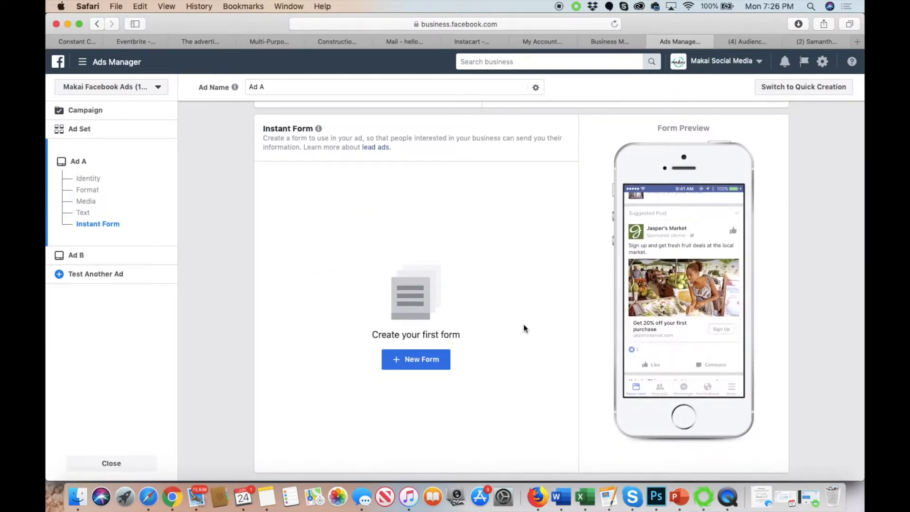
pyautogui.scroll(2, 509, 301)
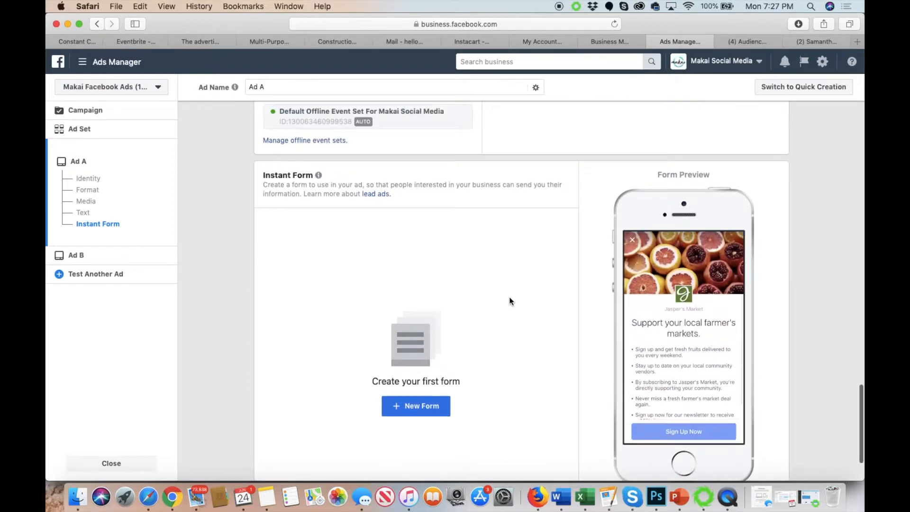
# Look over Ad A's headline and News Feed link description fields and the available call-to-action options
pyautogui.scroll(11, 510, 298)
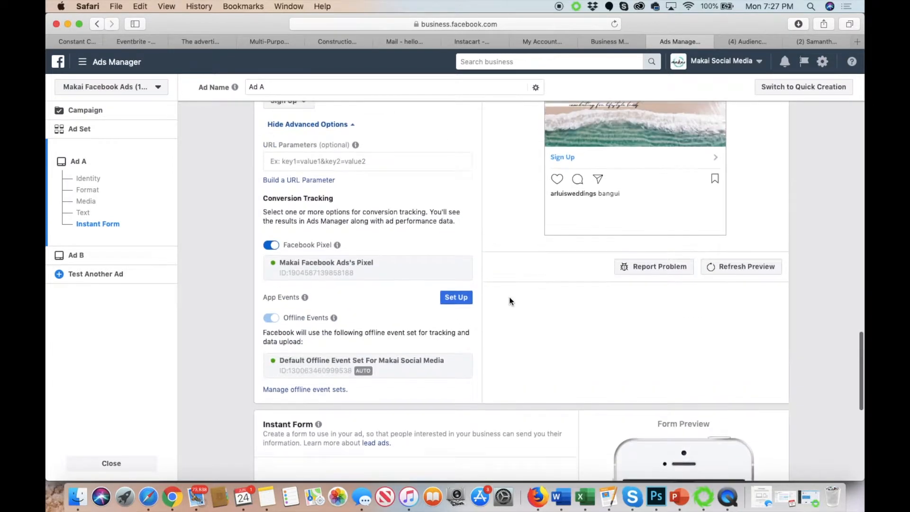
pyautogui.scroll(6, 509, 297)
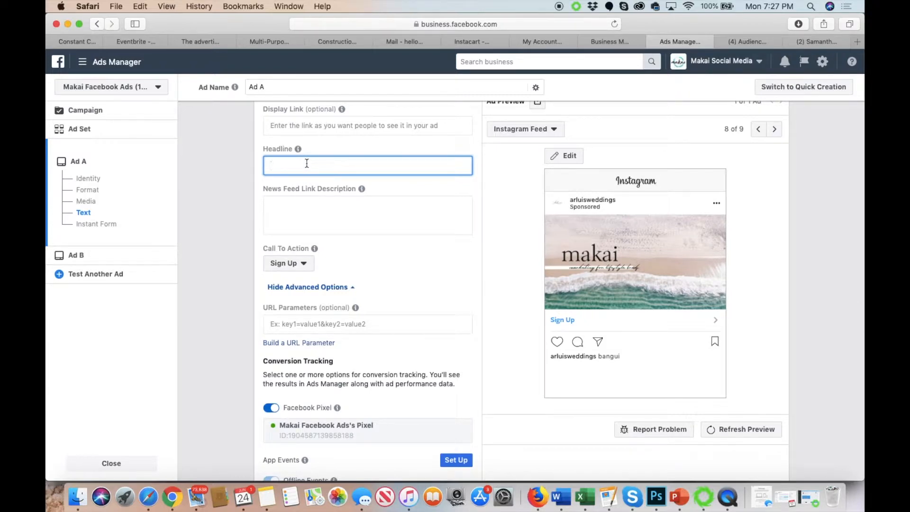
pyautogui.click(302, 204)
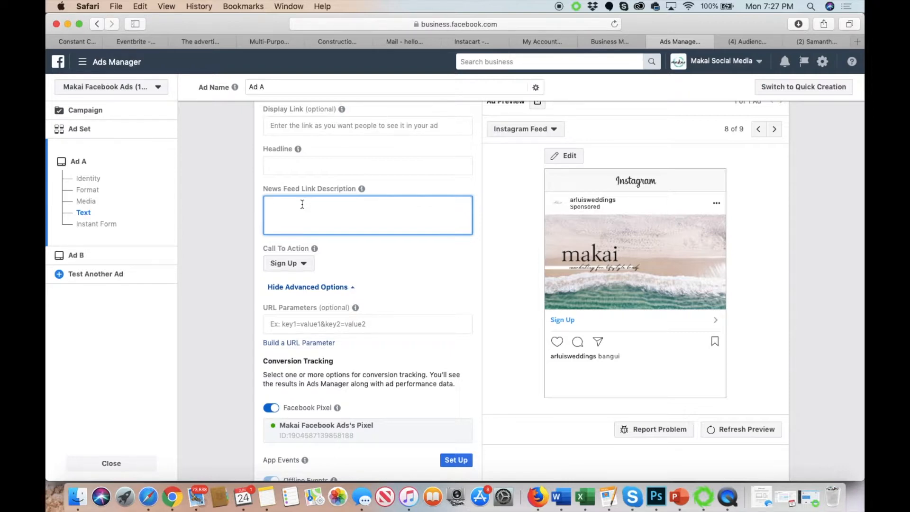
pyautogui.click(303, 264)
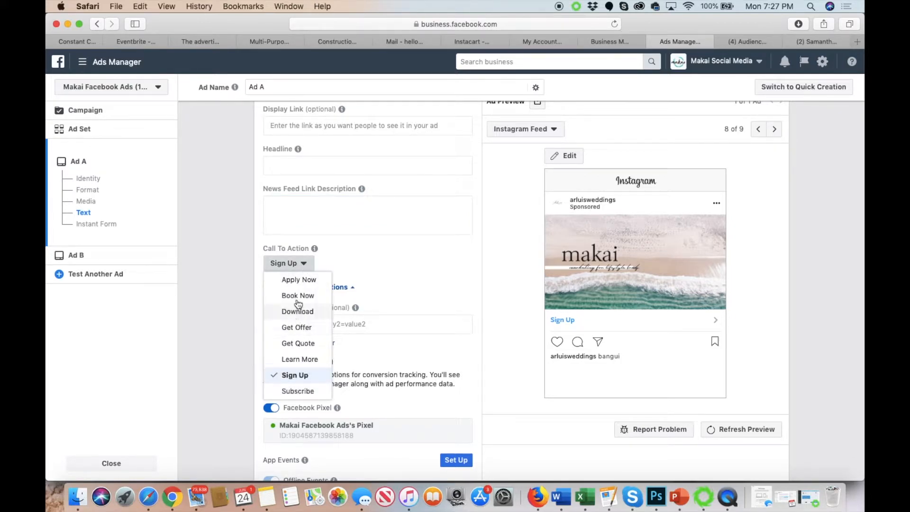
pyautogui.click(494, 240)
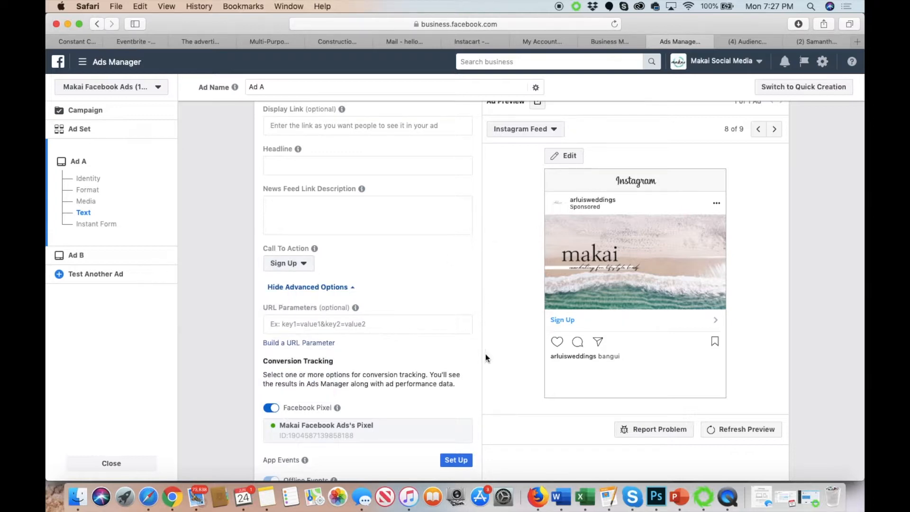
# Start a new instant form for Ad A and examine the headline and sign-up text in its preview
pyautogui.scroll(-5, 486, 353)
pyautogui.scroll(-5, 485, 357)
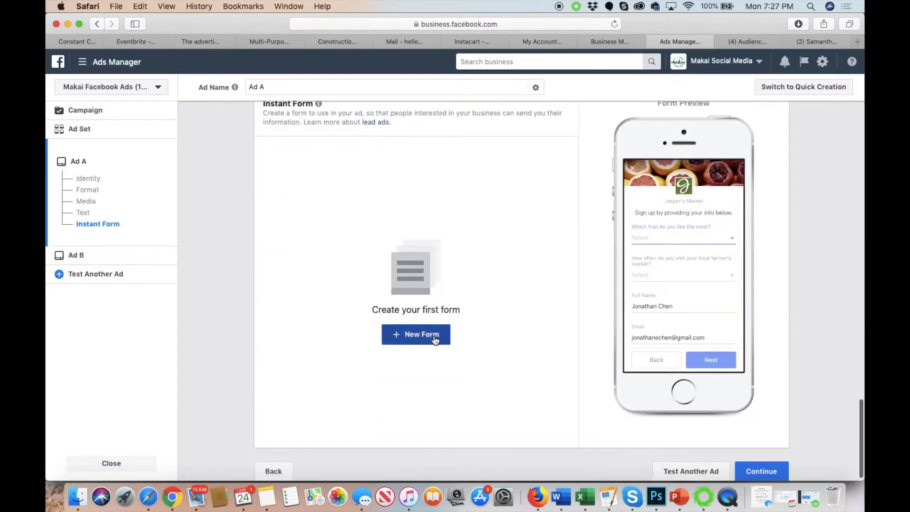
pyautogui.click(434, 339)
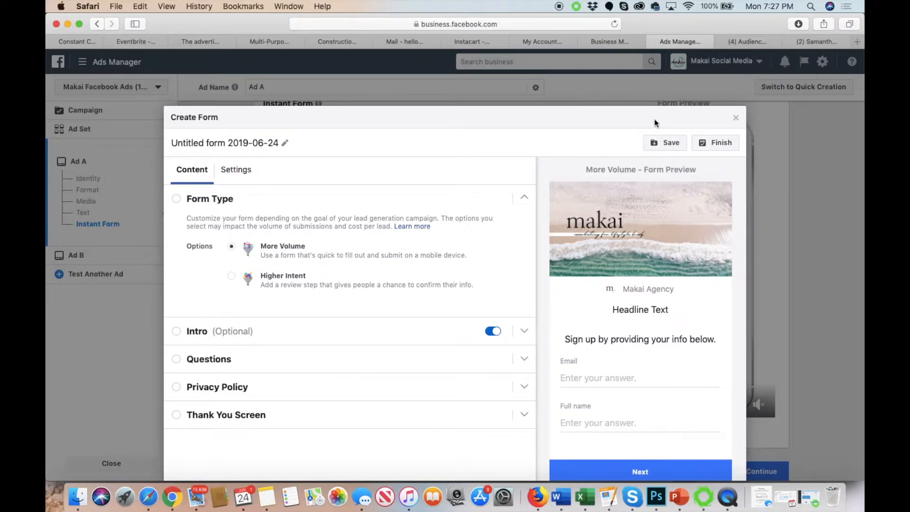
pyautogui.tripleClick(668, 304)
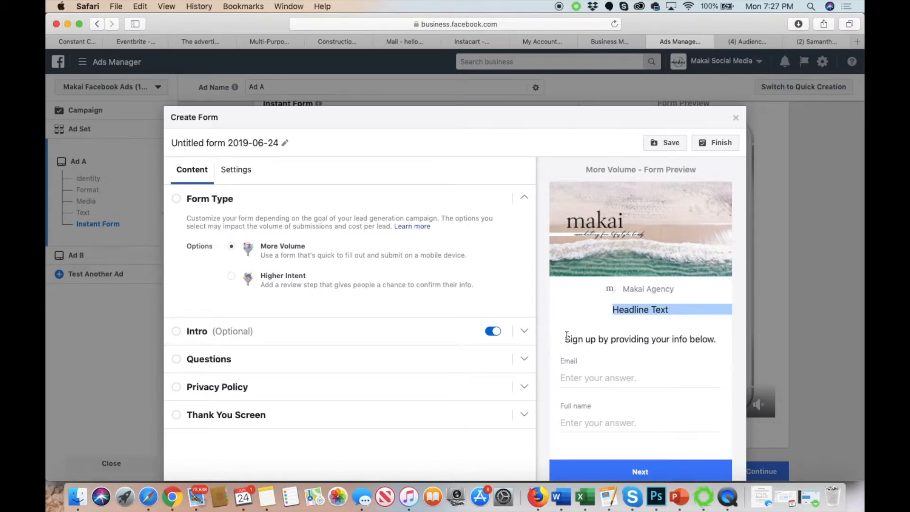
pyautogui.click(593, 334)
pyautogui.tripleClick(703, 341)
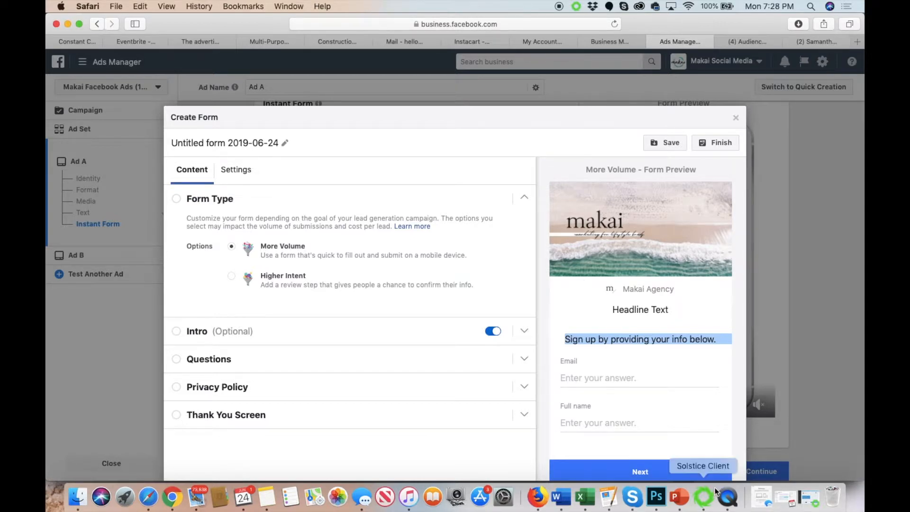
# Add a Phone number contact question to the form, after checking the prefill question categories
pyautogui.click(365, 368)
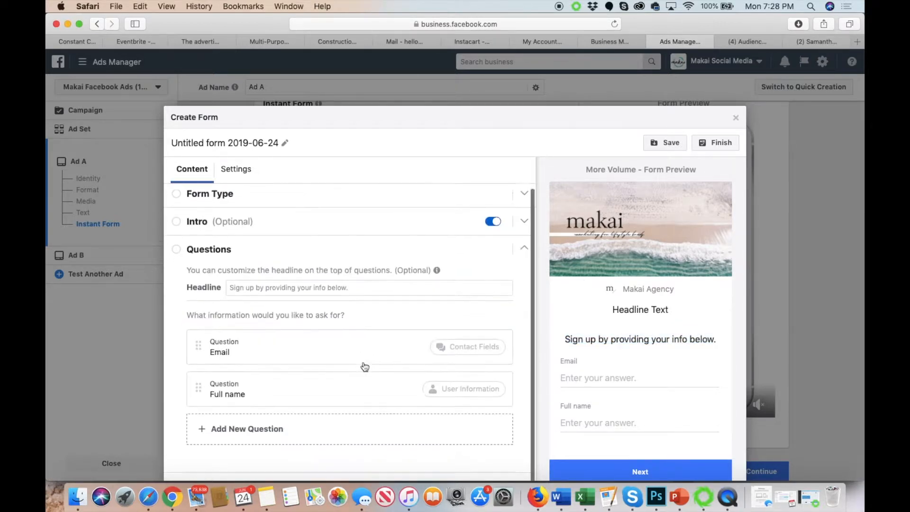
pyautogui.click(229, 418)
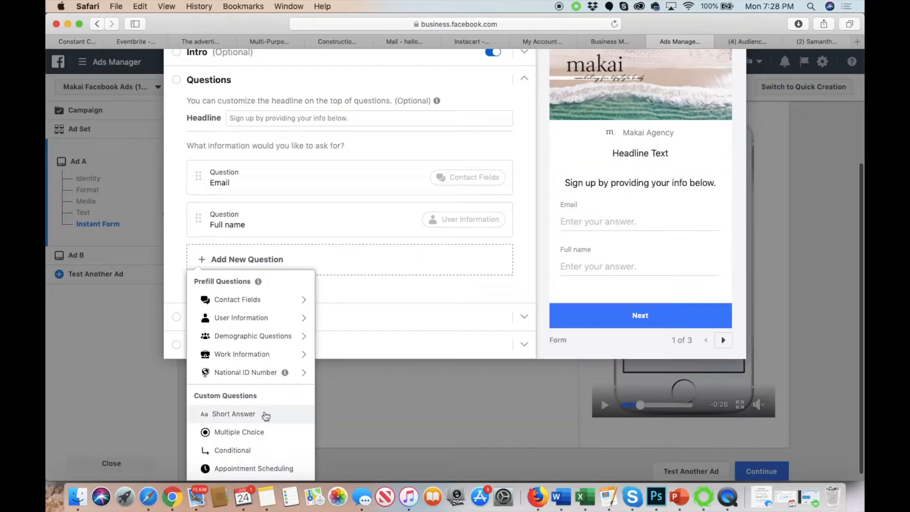
pyautogui.moveTo(235, 307)
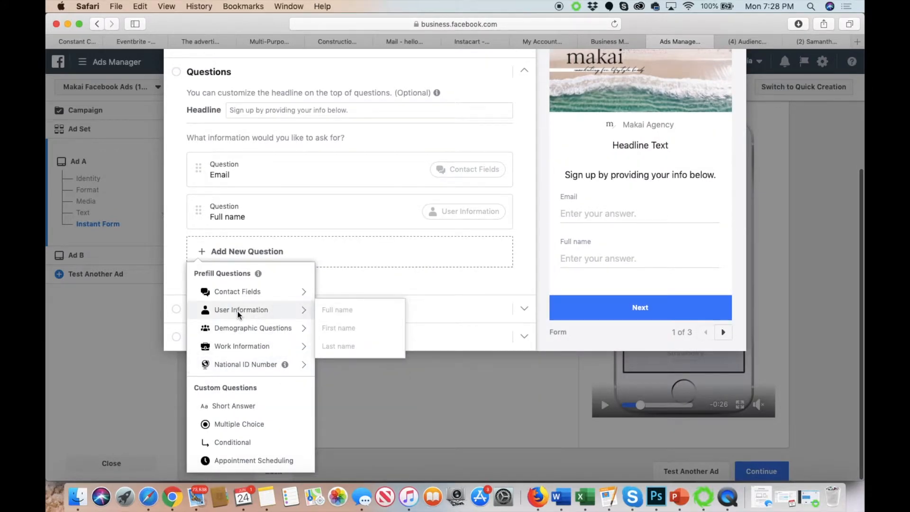
pyautogui.click(383, 246)
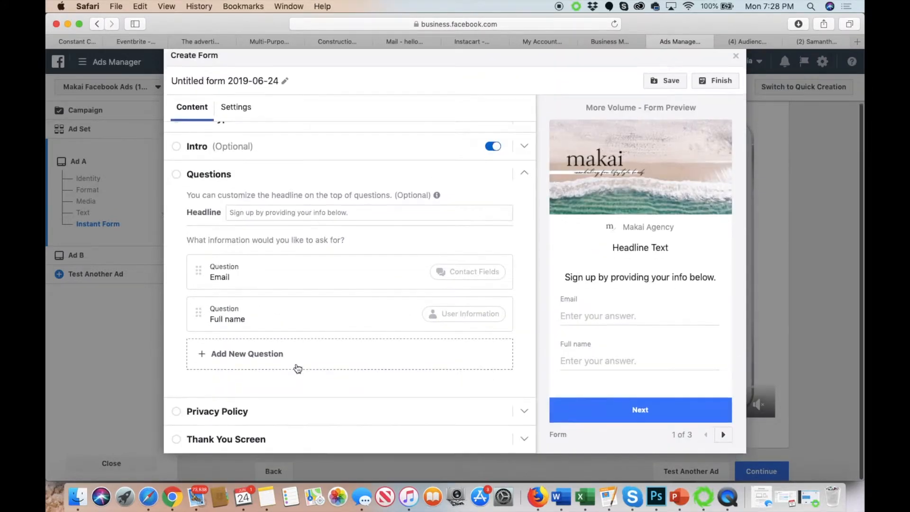
pyautogui.click(280, 359)
pyautogui.moveTo(258, 323)
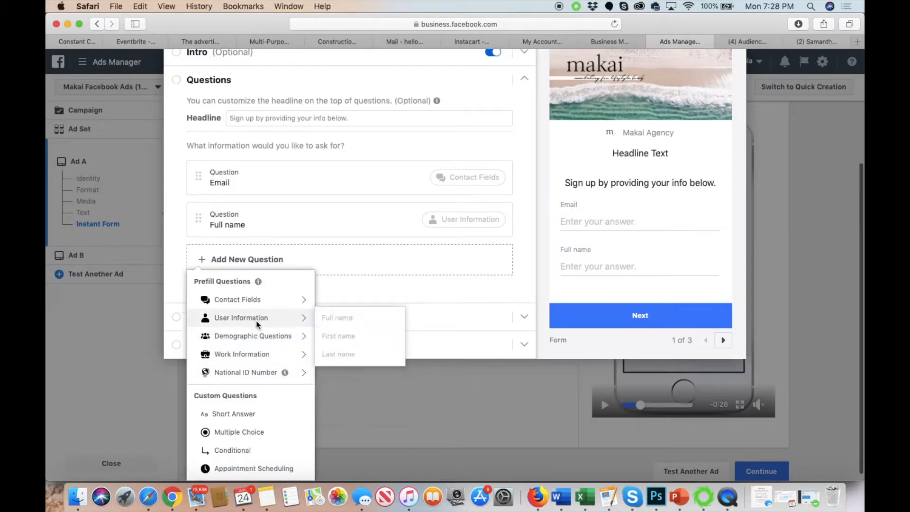
pyautogui.moveTo(258, 301)
pyautogui.scroll(3, 338, 318)
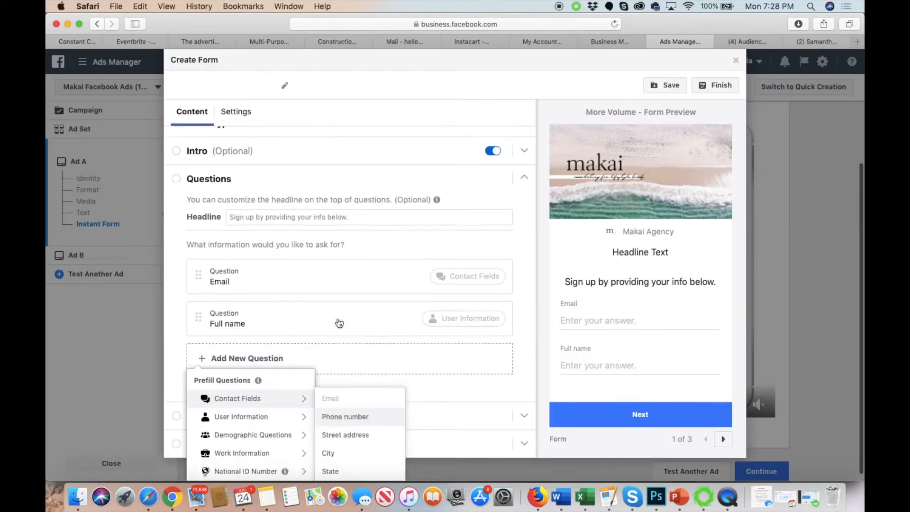
pyautogui.click(345, 416)
pyautogui.scroll(-2, 261, 339)
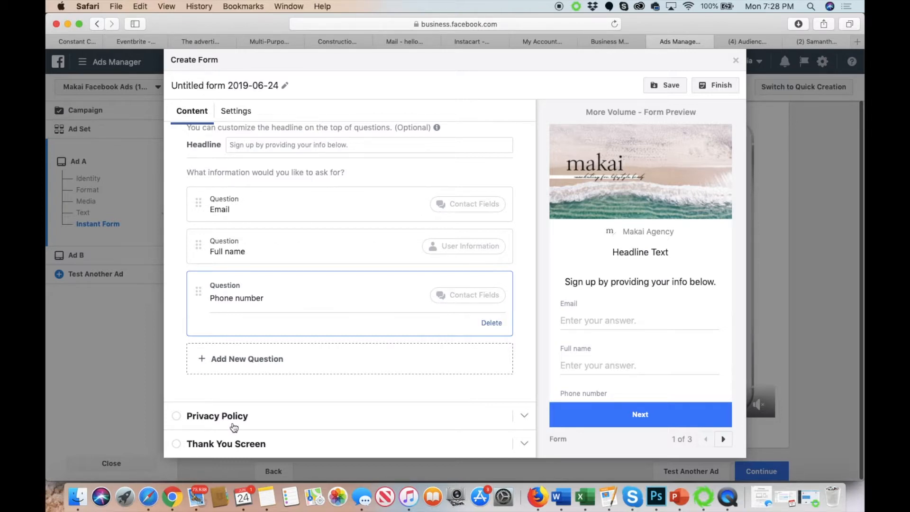
# Examine the form's privacy policy link fields and the thank you screen's description and button type options
pyautogui.click(229, 423)
pyautogui.click(264, 275)
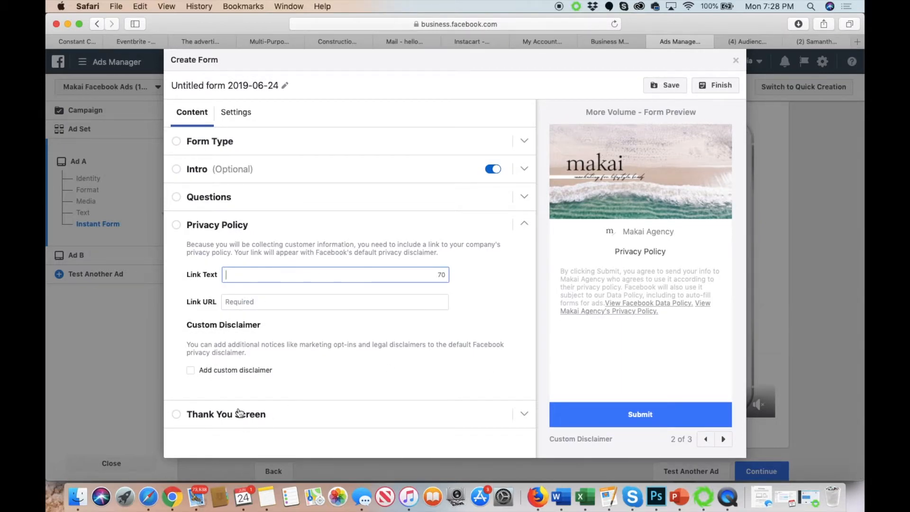
pyautogui.click(278, 408)
pyautogui.scroll(-1, 393, 356)
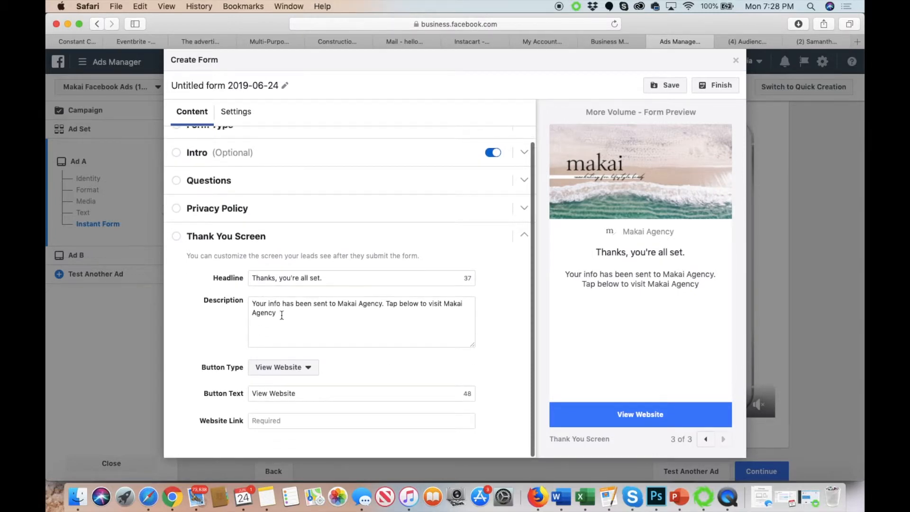
pyautogui.moveTo(278, 312); pyautogui.dragTo(251, 297)
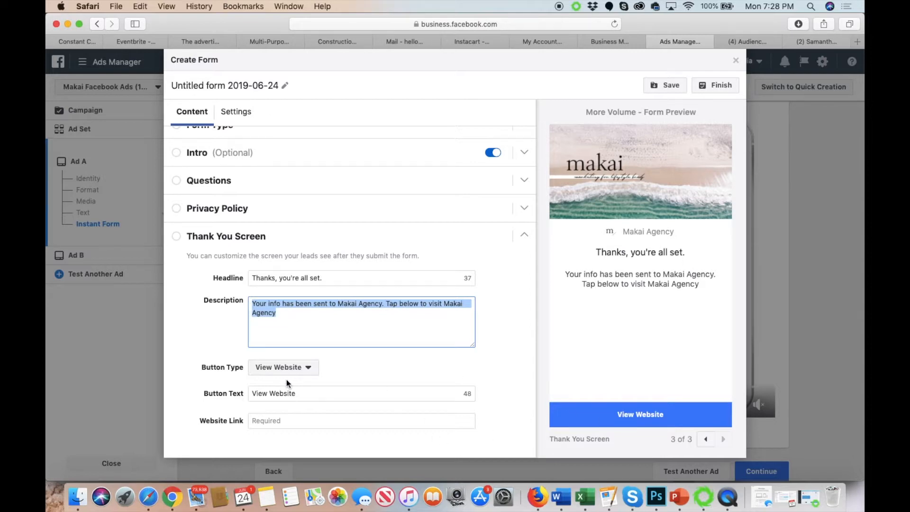
pyautogui.click(293, 369)
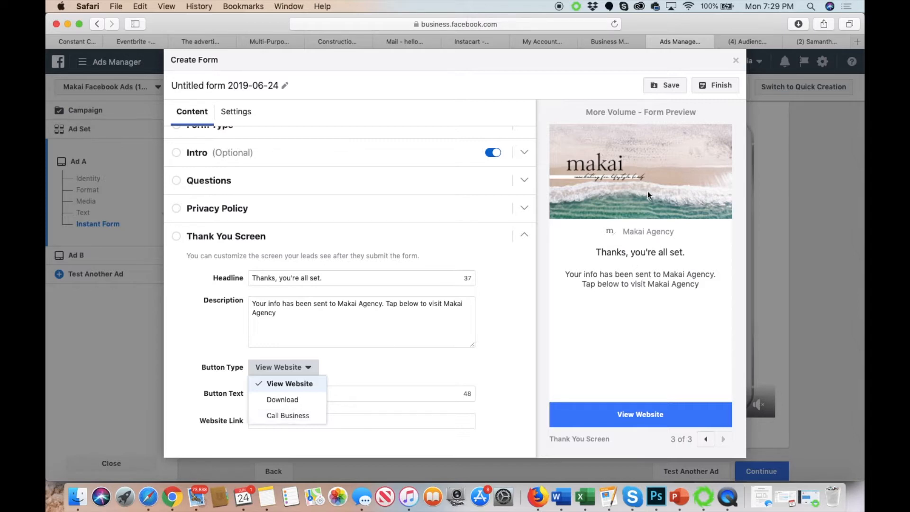
# Close the instant form without saving it and return to Ad A's identity and format settings
pyautogui.click(736, 61)
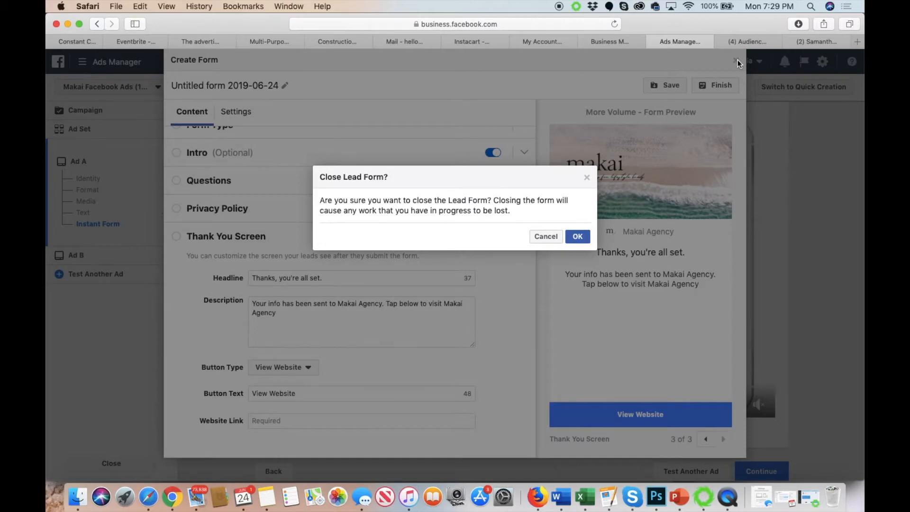
pyautogui.click(579, 236)
pyautogui.scroll(10, 706, 186)
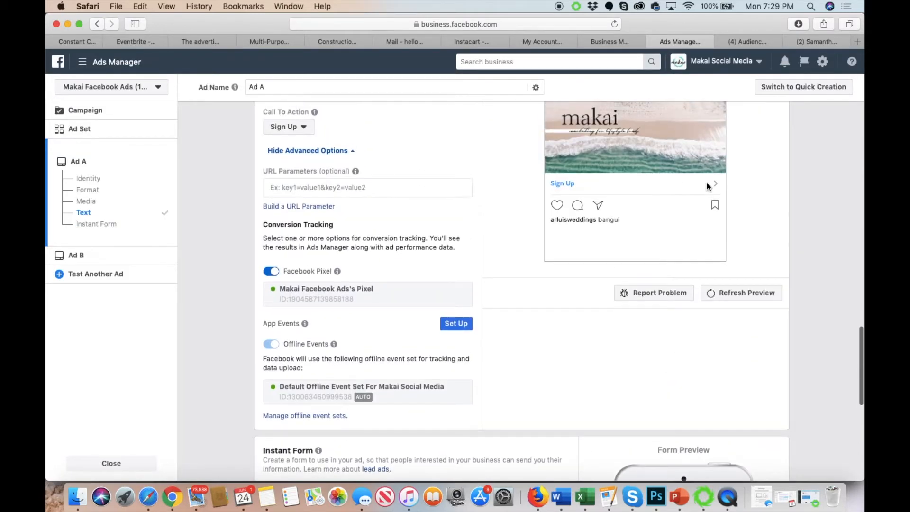
pyautogui.scroll(15, 707, 183)
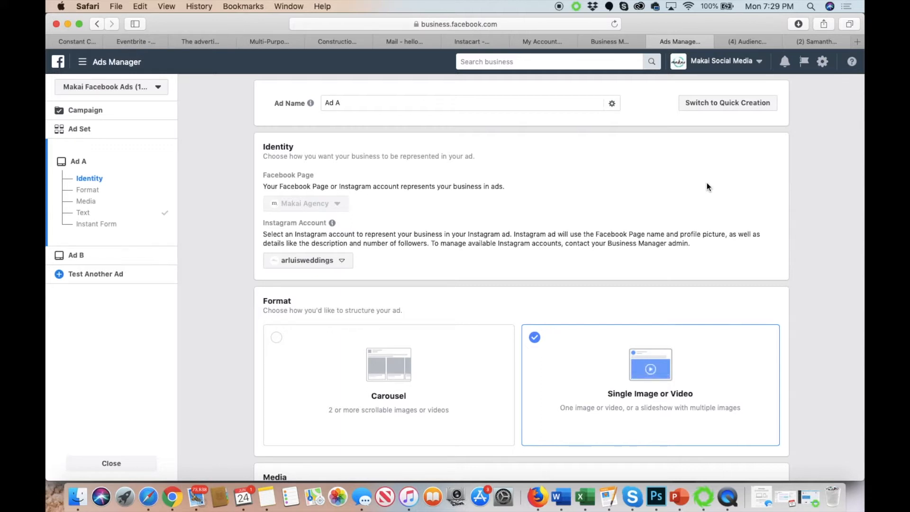
# Leave the ad setup for the Ads Manager campaign list, discarding the unsaved changes
pyautogui.click(114, 63)
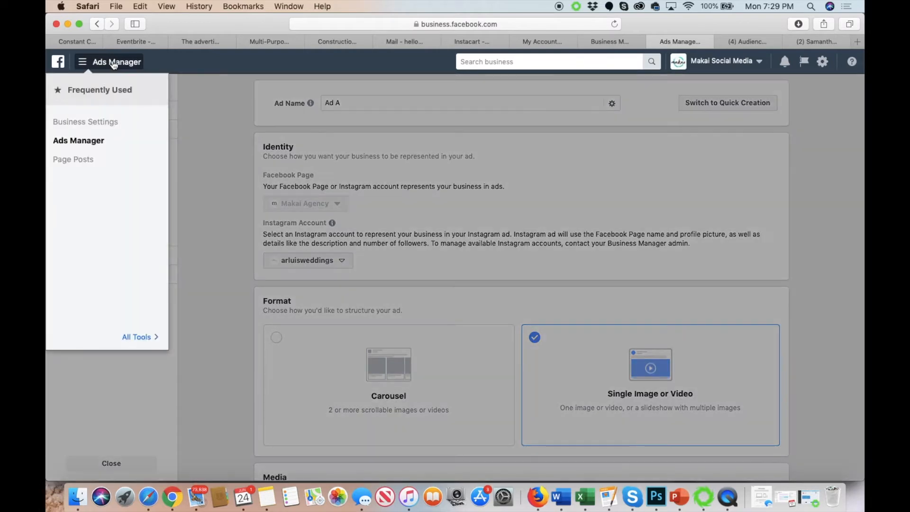
pyautogui.click(94, 142)
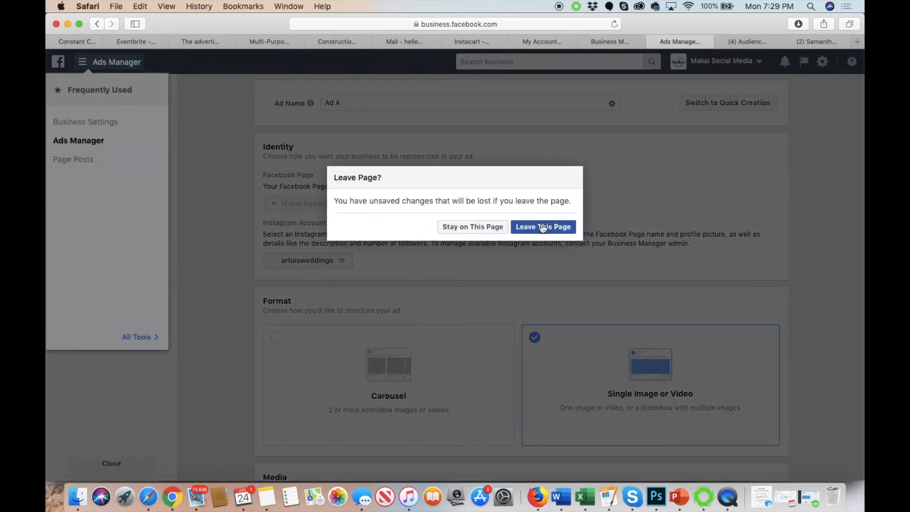
pyautogui.click(542, 226)
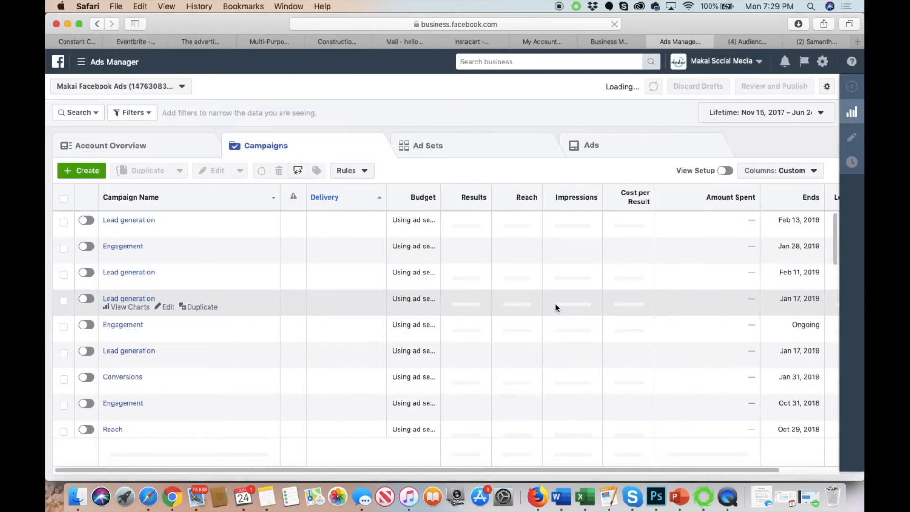
# Start creating a new campaign and dismiss the summary of the earlier draft to reach the marketing objectives
pyautogui.click(95, 175)
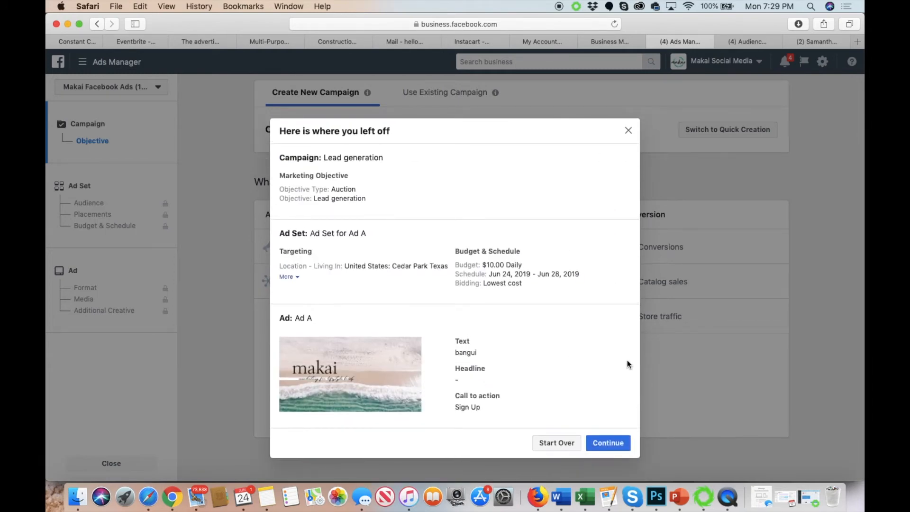
pyautogui.click(628, 132)
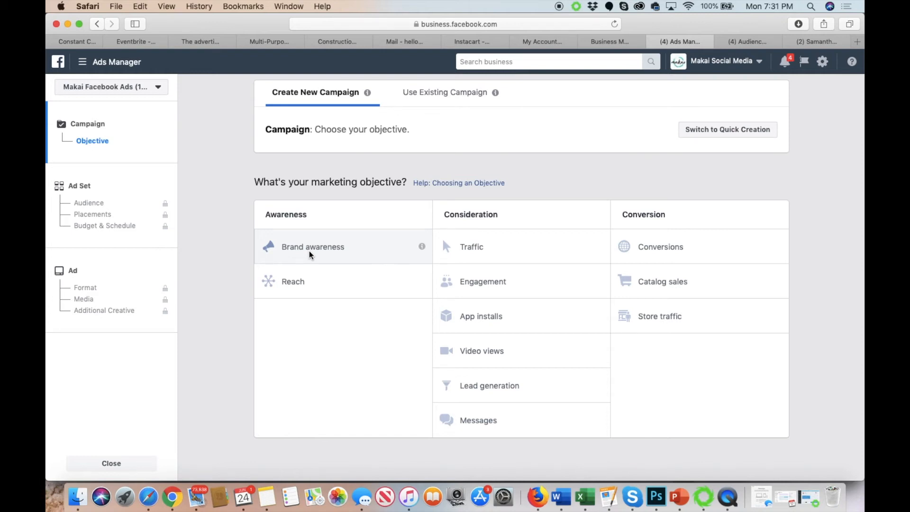
pyautogui.click(727, 510)
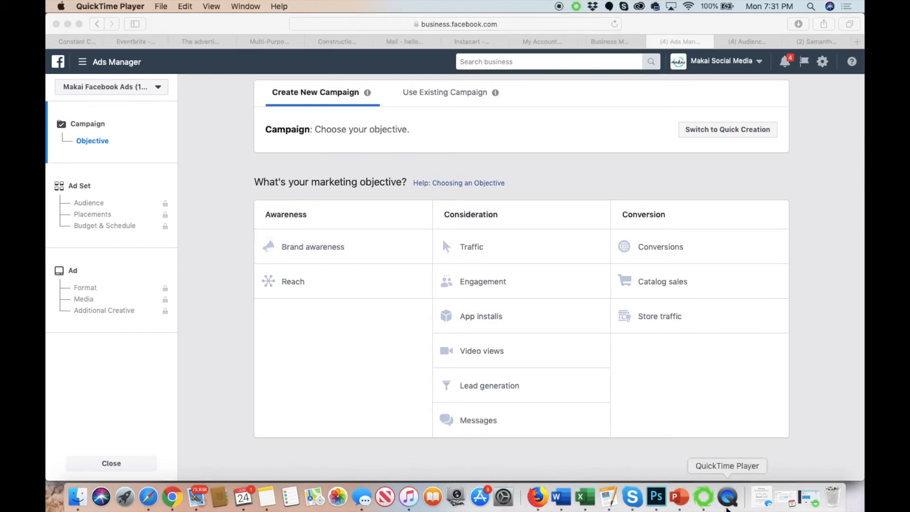